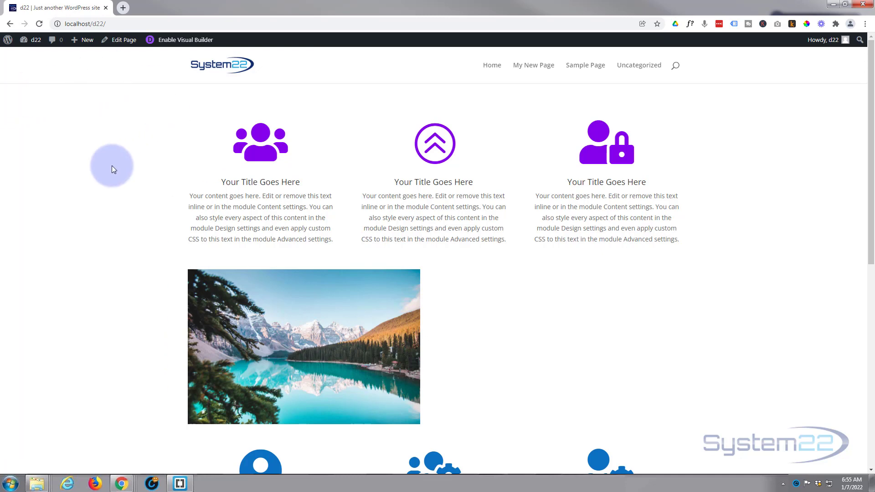
Preview the existing lake image's hover swap and its enlarged lightbox view on the live page
scroll(98, 163, "down", 2)
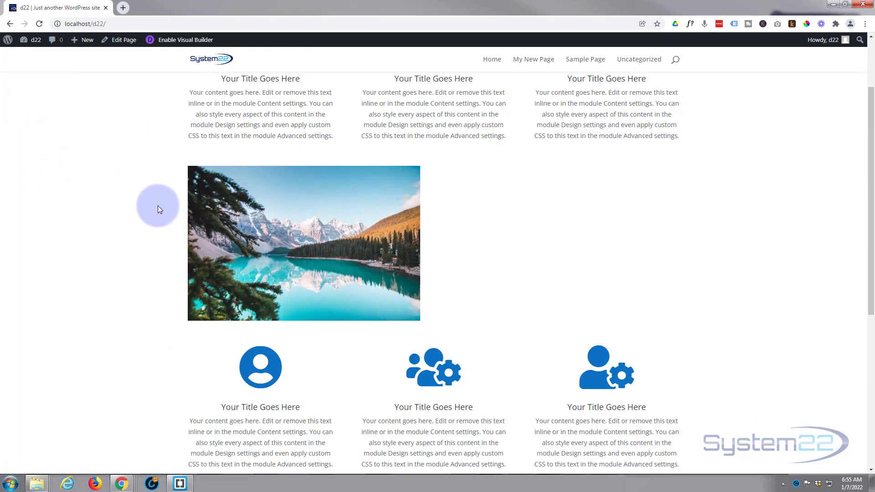
mouse_move(274, 222)
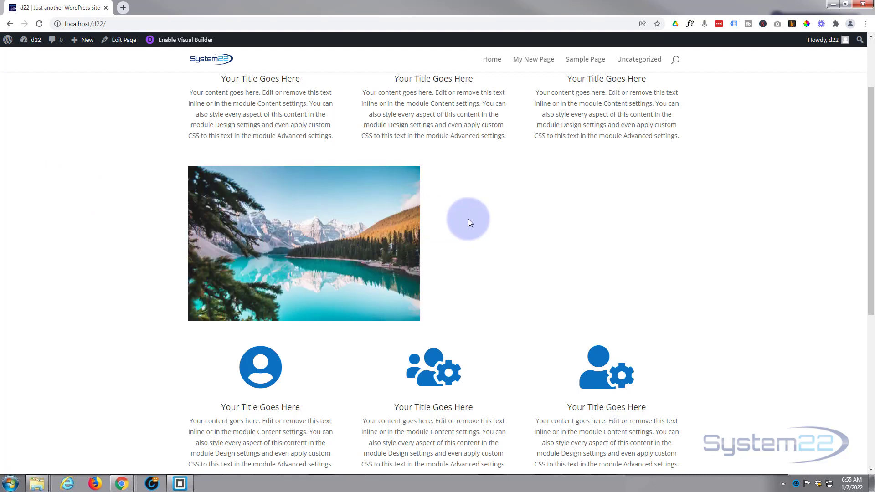
mouse_move(338, 230)
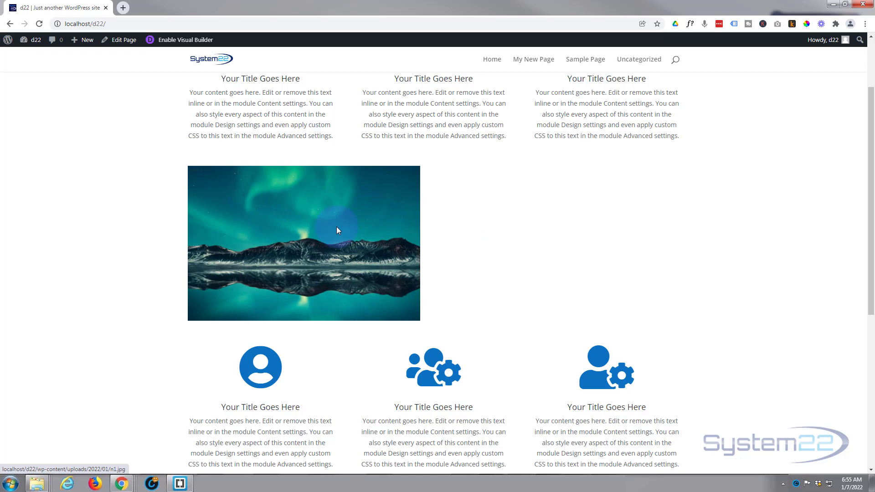
left_click(309, 244)
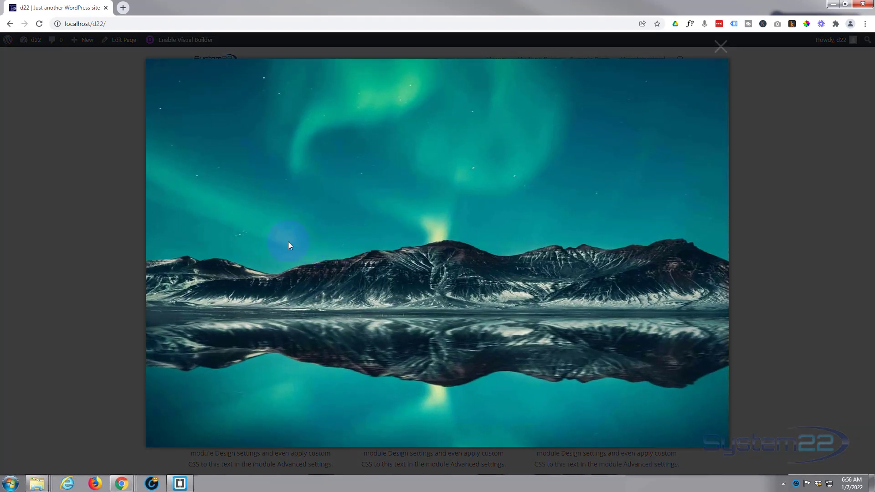
left_click(91, 242)
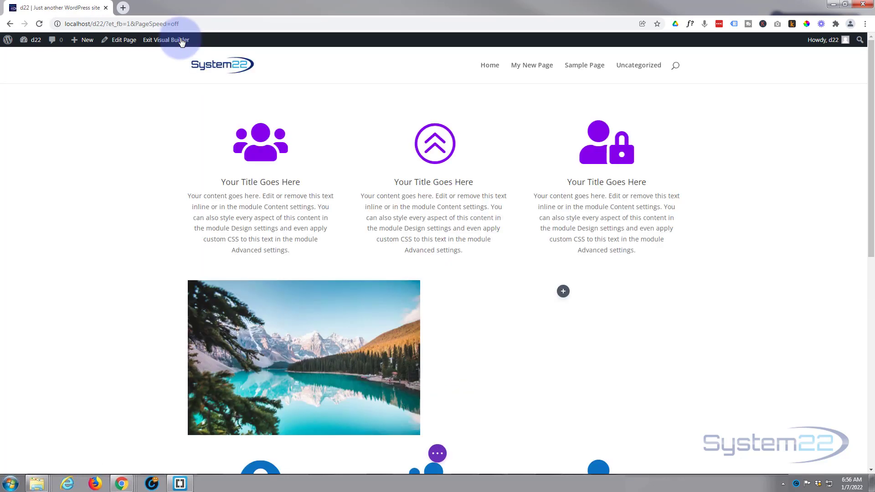
Insert an Image module into the empty column beside the lake image
mouse_move(218, 301)
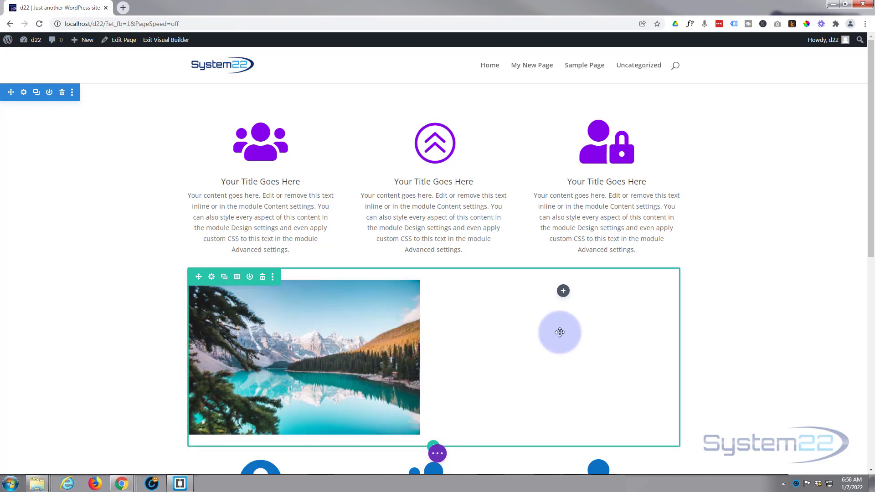
scroll(561, 329, "down", 2)
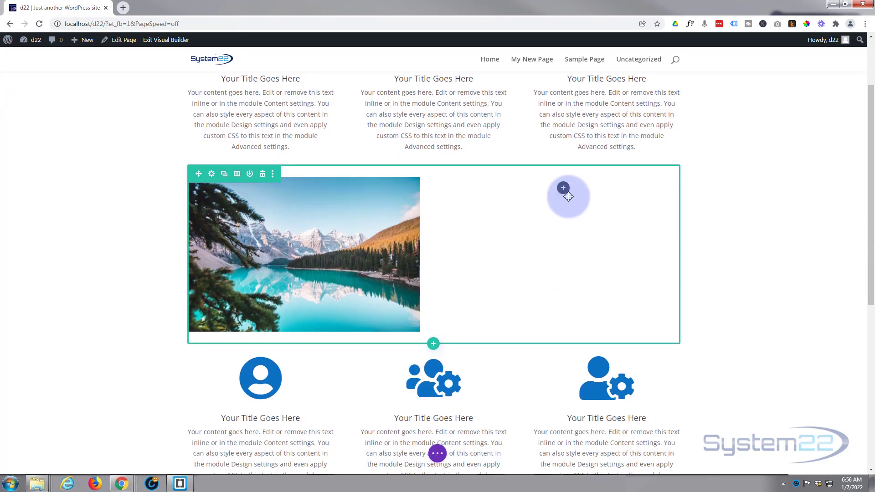
left_click(565, 188)
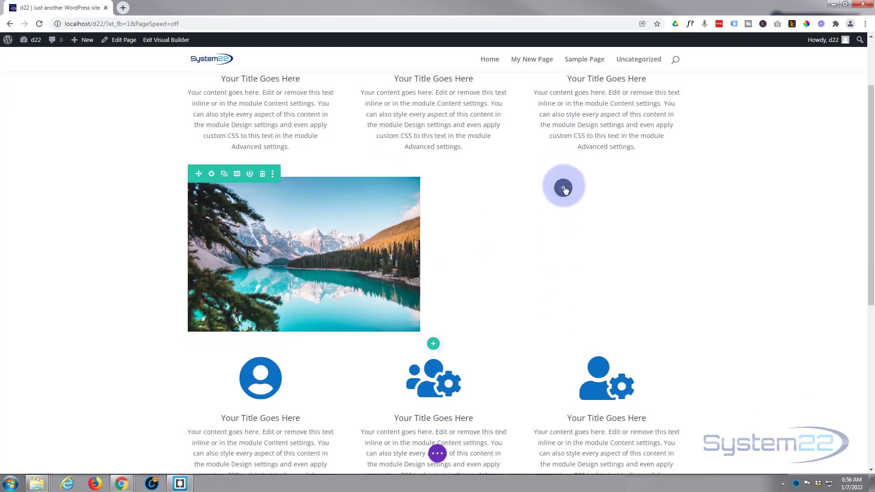
scroll(557, 310, "down", 6)
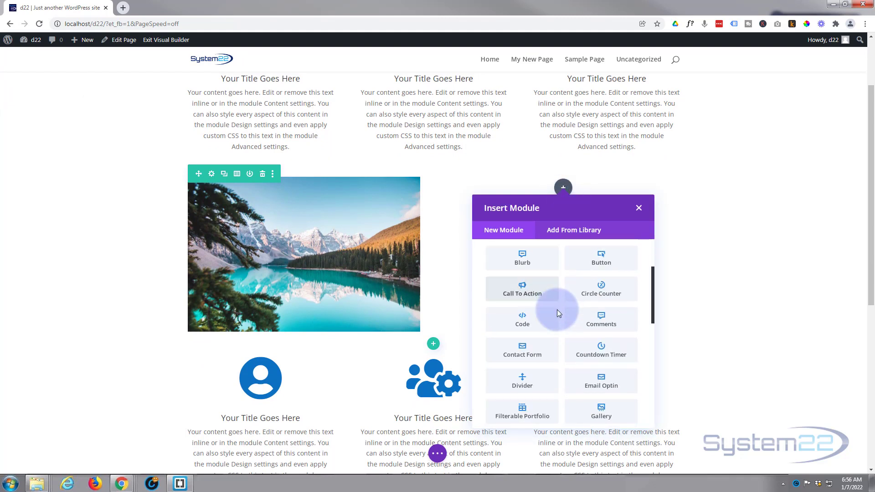
scroll(559, 312, "down", 4)
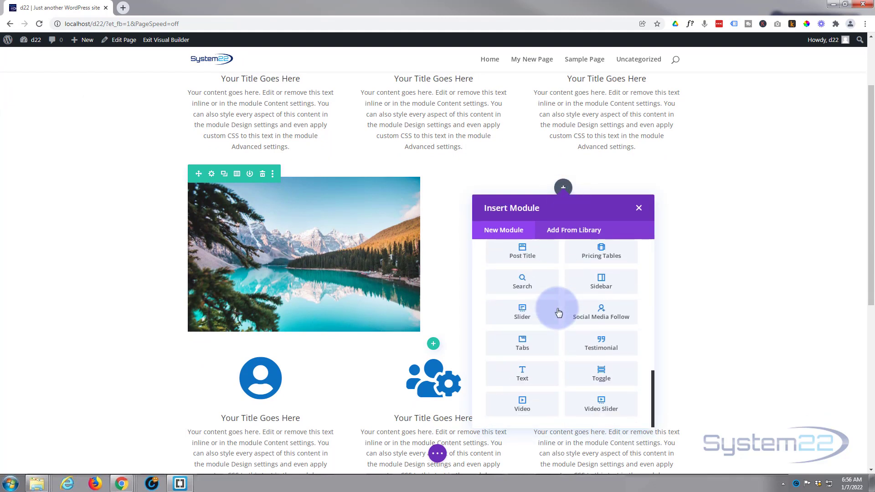
scroll(567, 380, "up", 4)
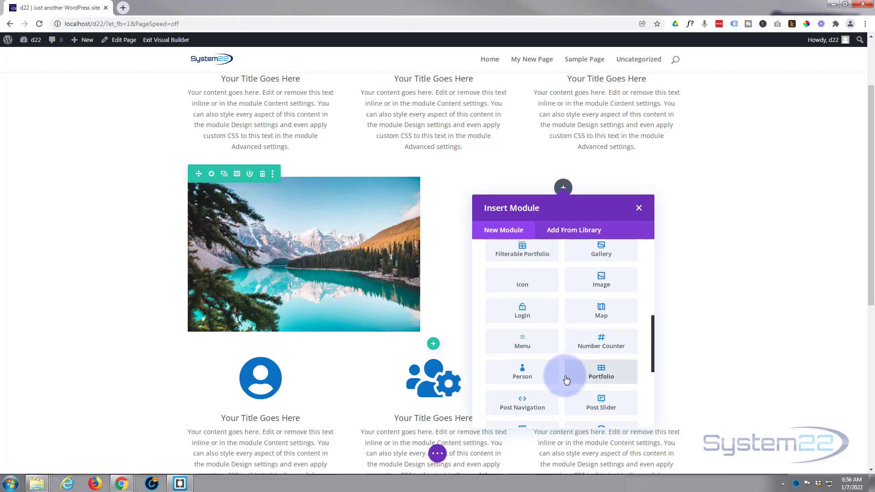
scroll(565, 371, "up", 1)
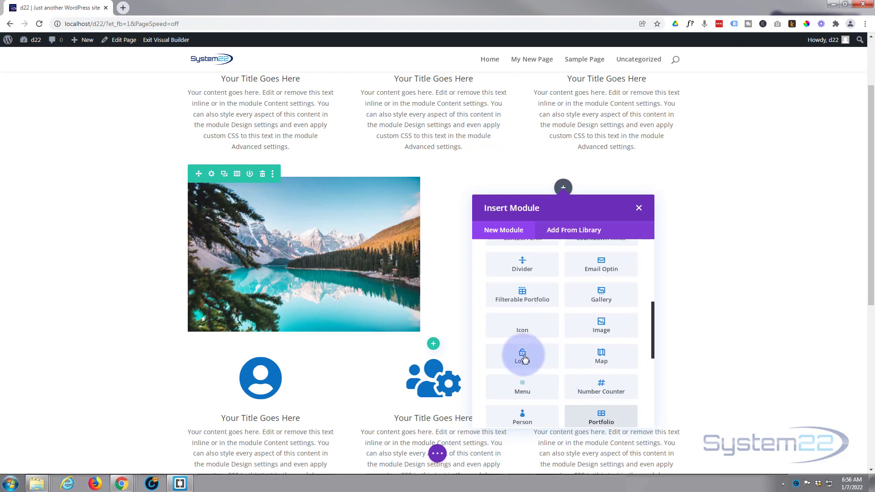
left_click(601, 325)
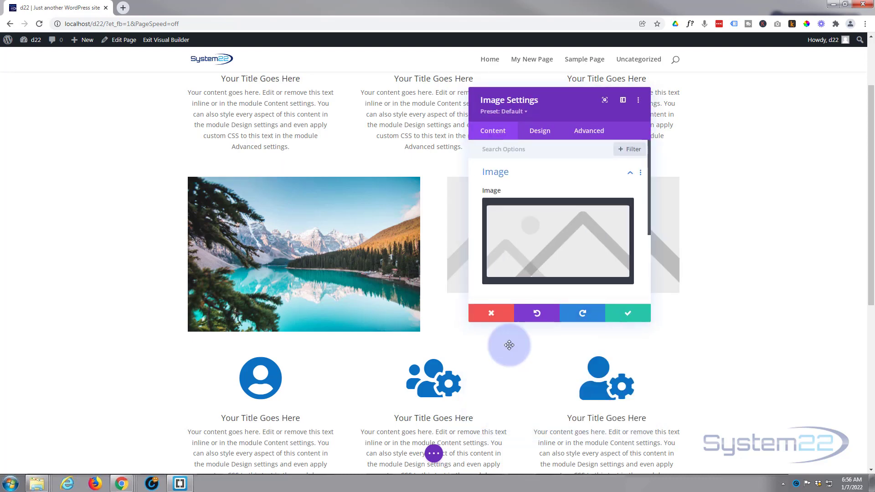
Set the new module's image to the mountain photo n5.jpg from the media library
left_click(543, 239)
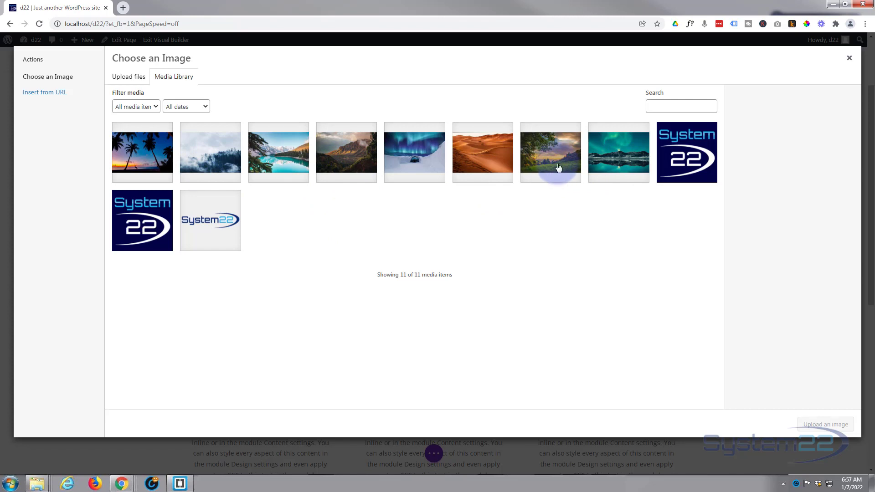
left_click(339, 160)
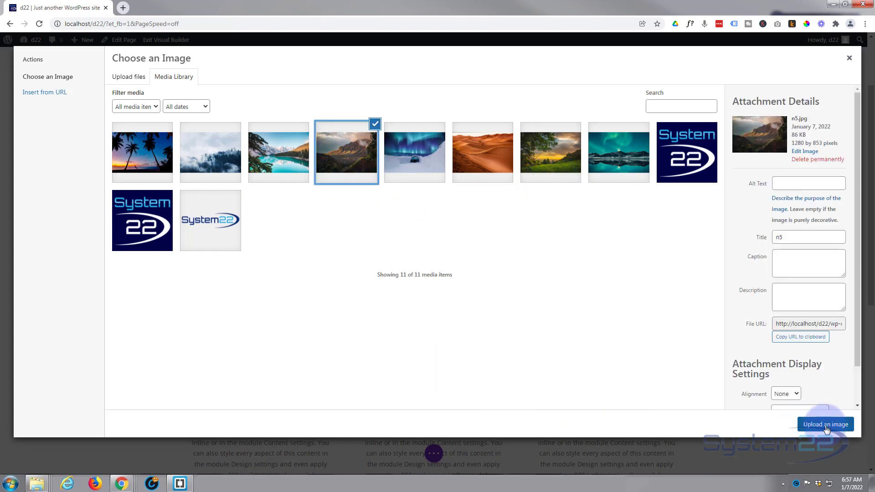
left_click(826, 425)
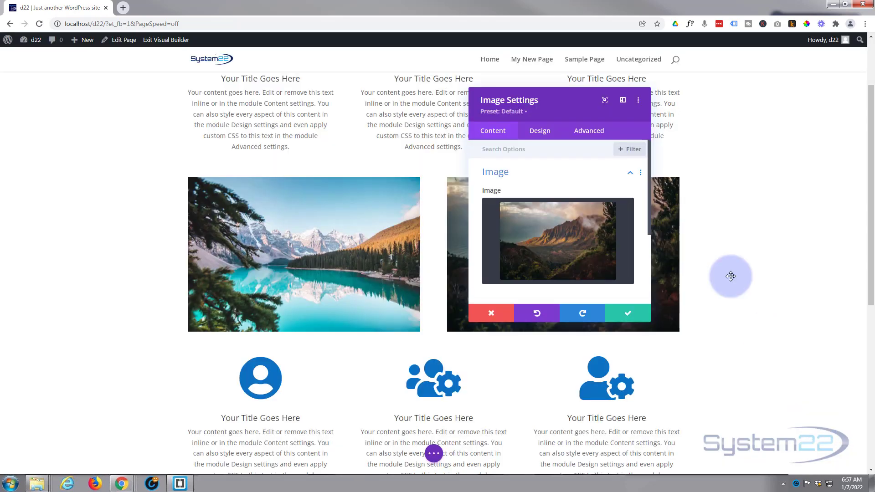
Enable Open in Lightbox for the mountain image and save its module settings
left_click_drag(566, 113, 334, 135)
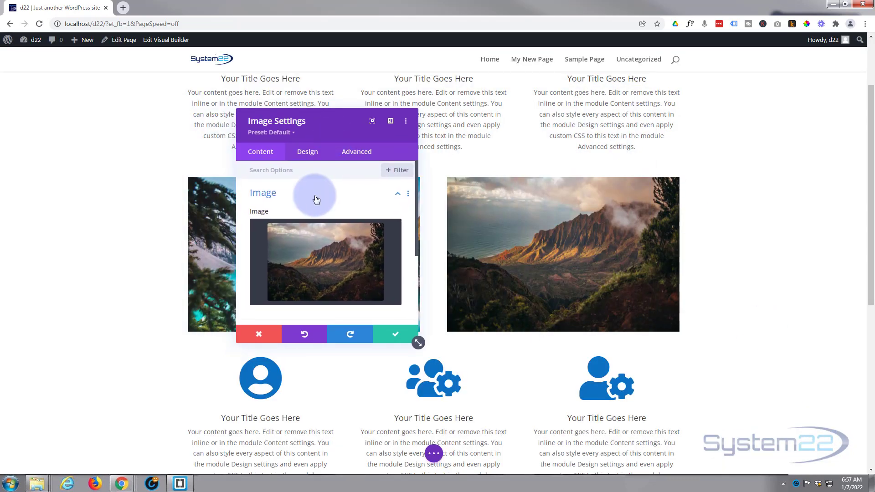
scroll(312, 194, "down", 2)
scroll(312, 193, "down", 1)
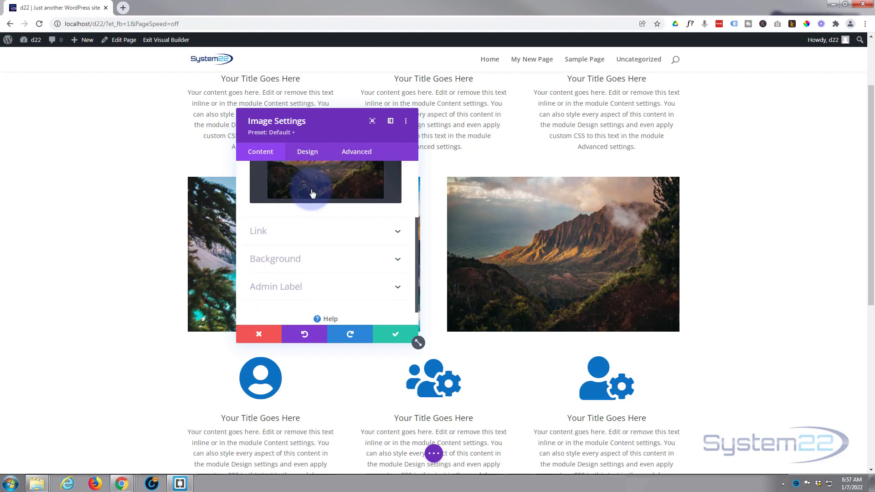
left_click(307, 224)
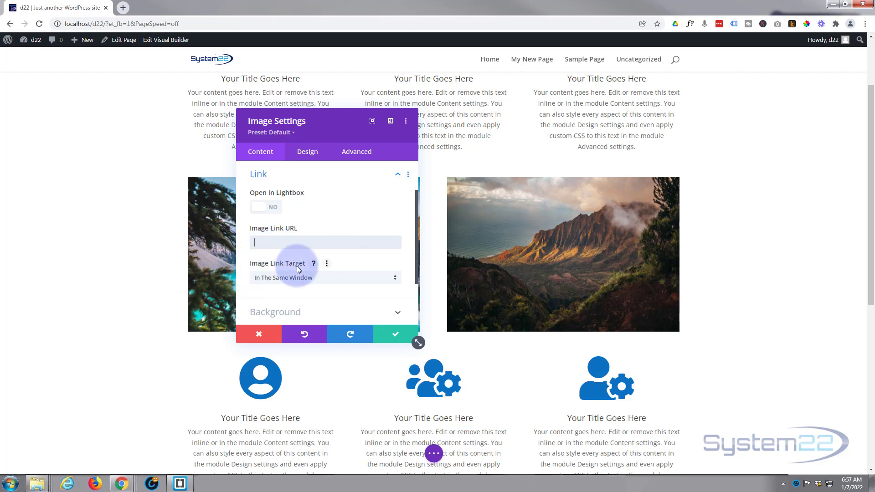
left_click(374, 279)
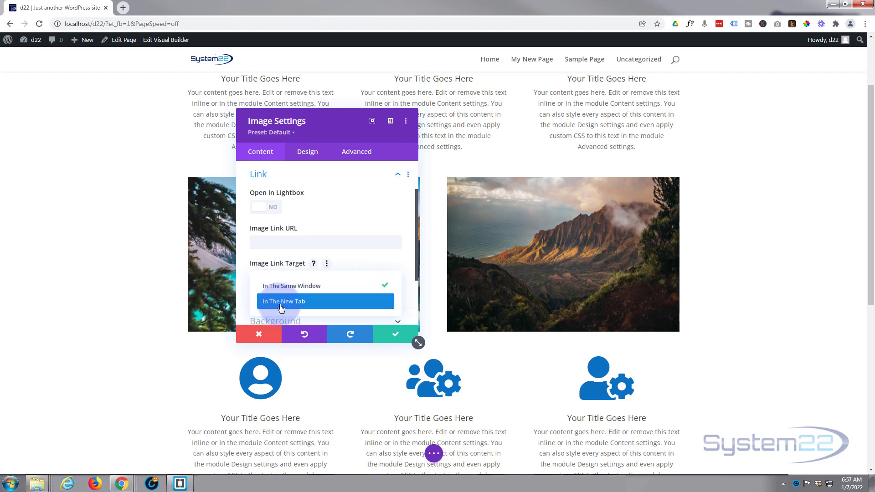
left_click(243, 278)
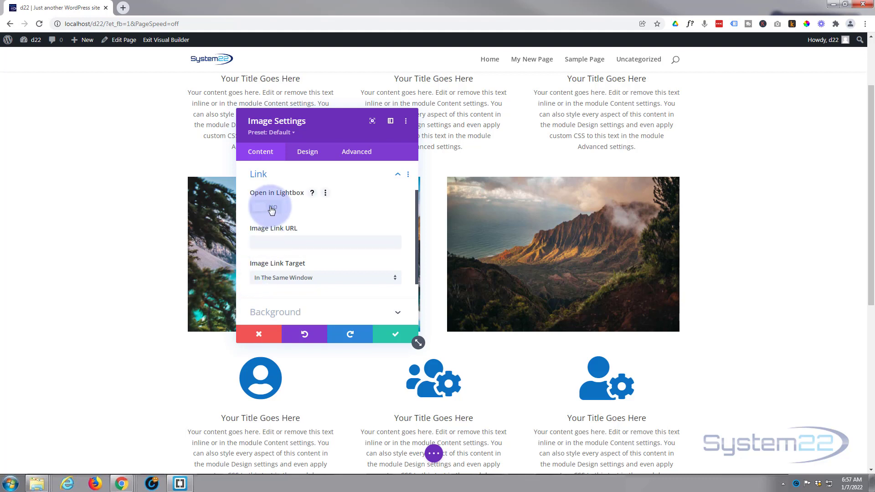
left_click(272, 210)
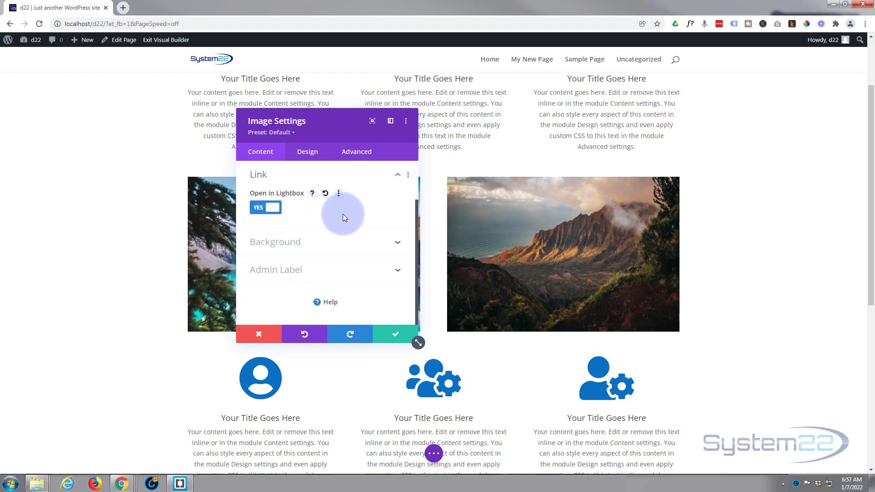
left_click_drag(333, 129, 175, 86)
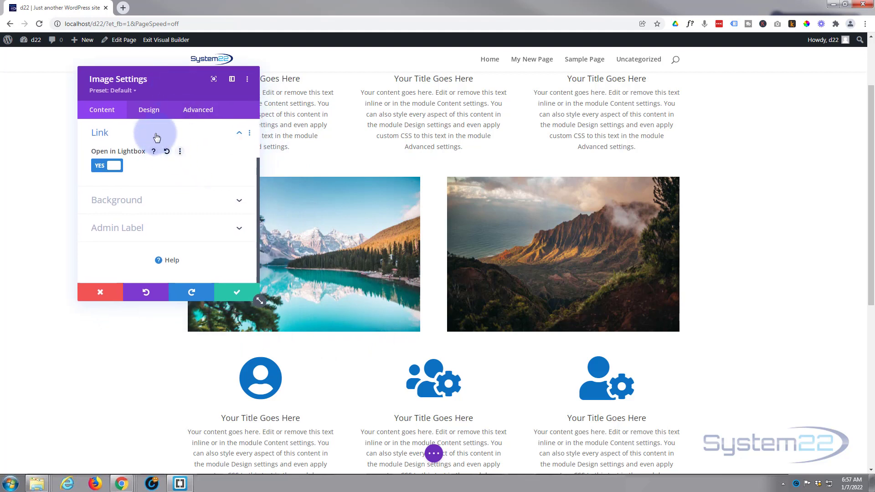
left_click(150, 111)
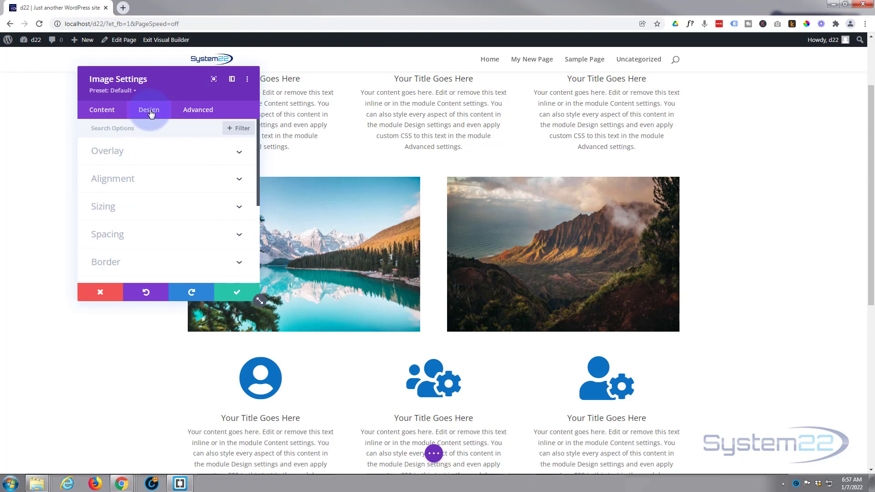
left_click(239, 292)
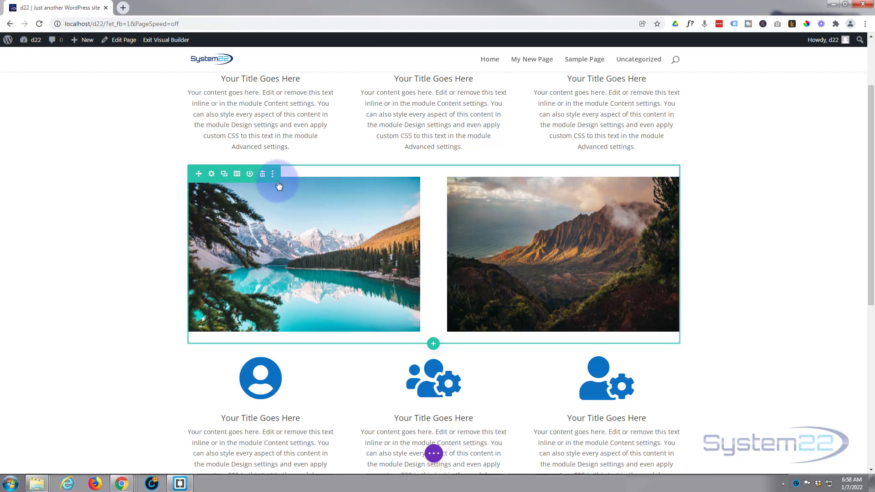
Set the green meadow sunset photo as the background image of the second column in the image row
left_click(212, 174)
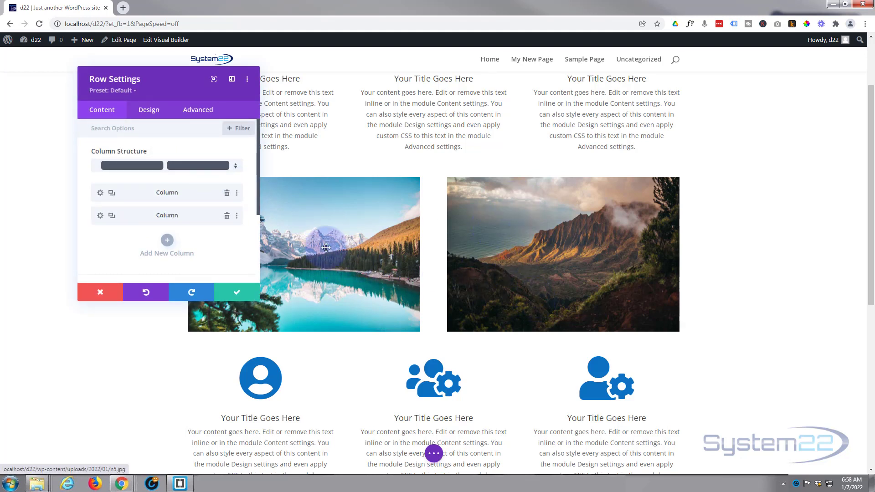
left_click(100, 216)
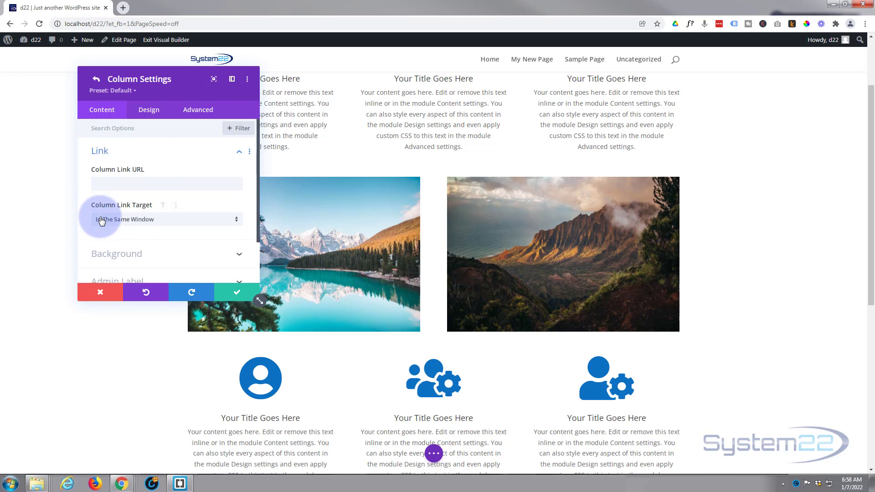
scroll(174, 209, "down", 1)
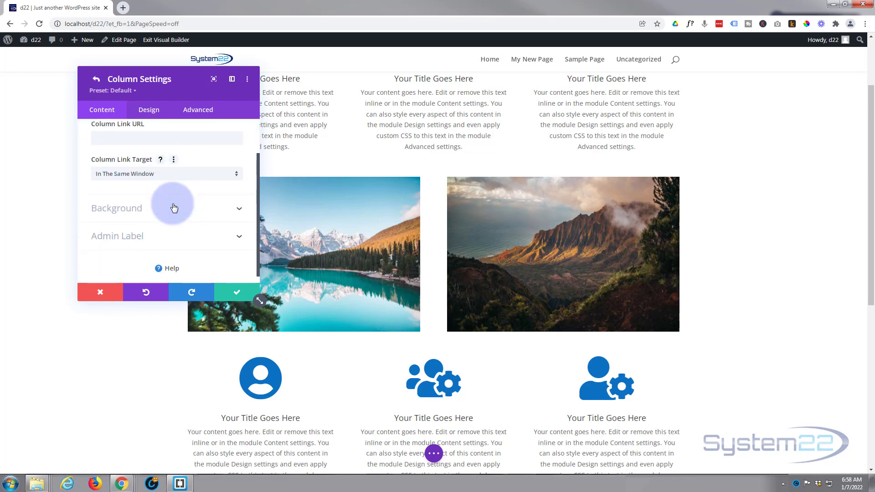
left_click(174, 215)
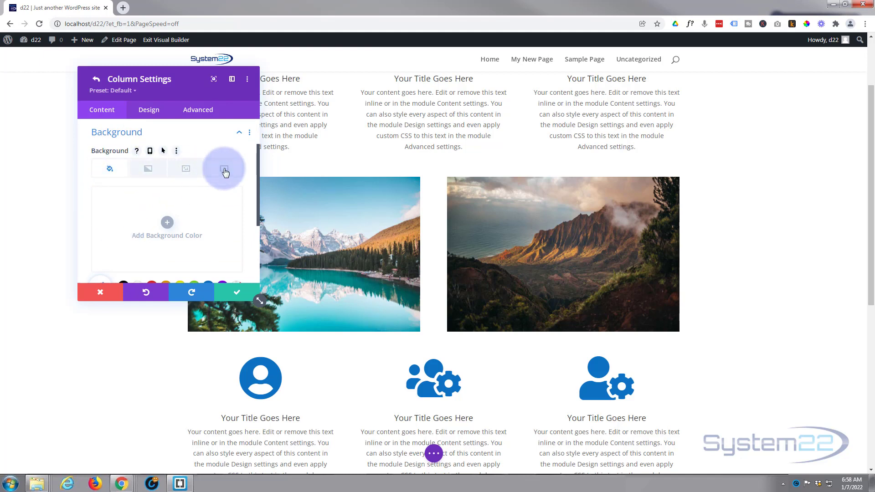
left_click(190, 169)
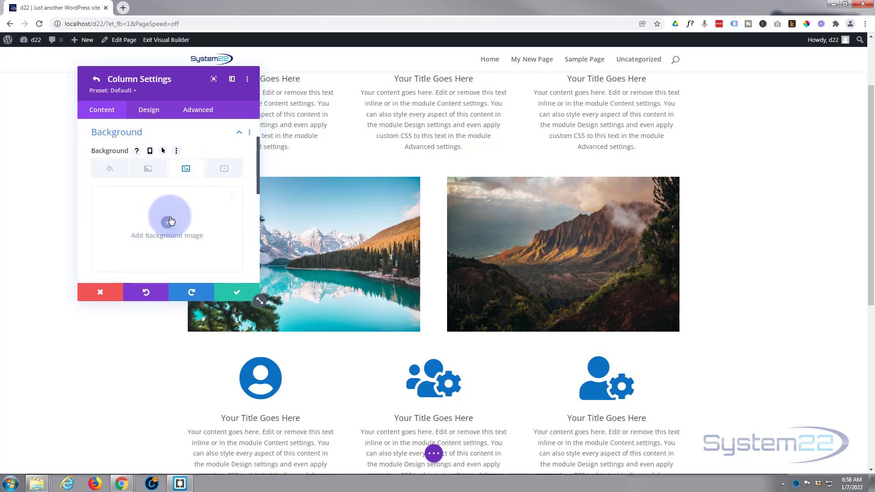
left_click(167, 223)
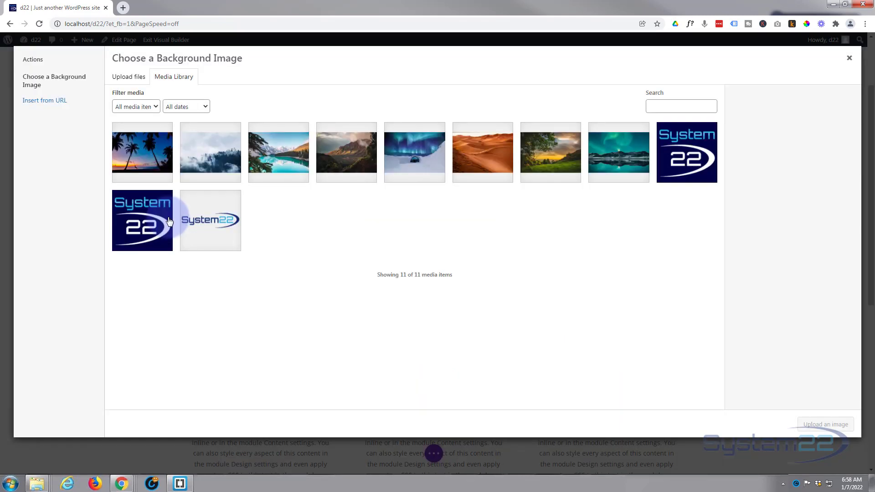
left_click(545, 165)
left_click(821, 424)
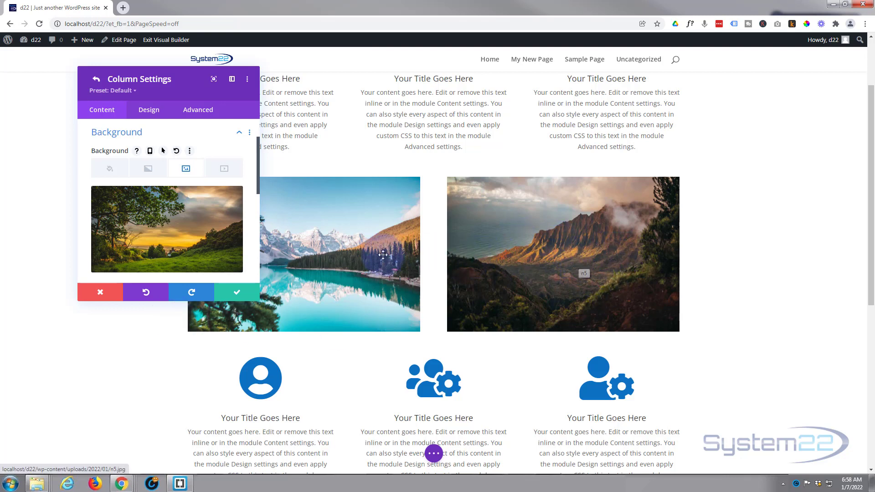
mouse_move(129, 232)
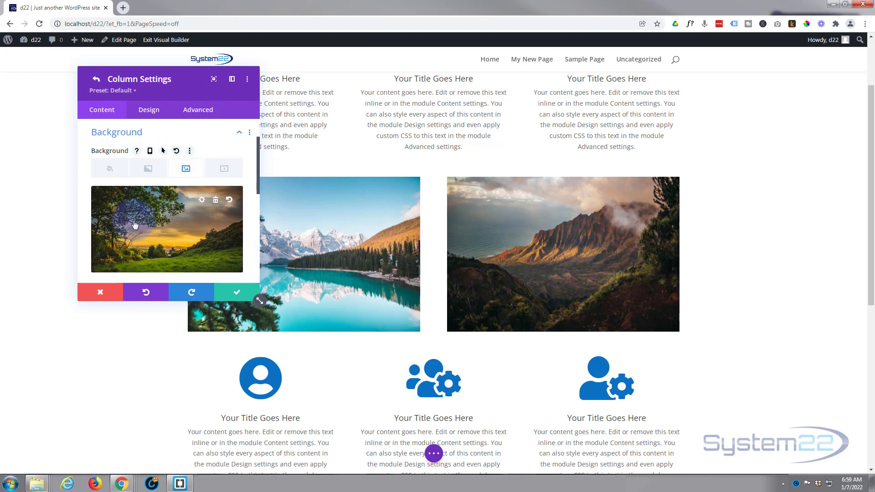
scroll(171, 213, "down", 2)
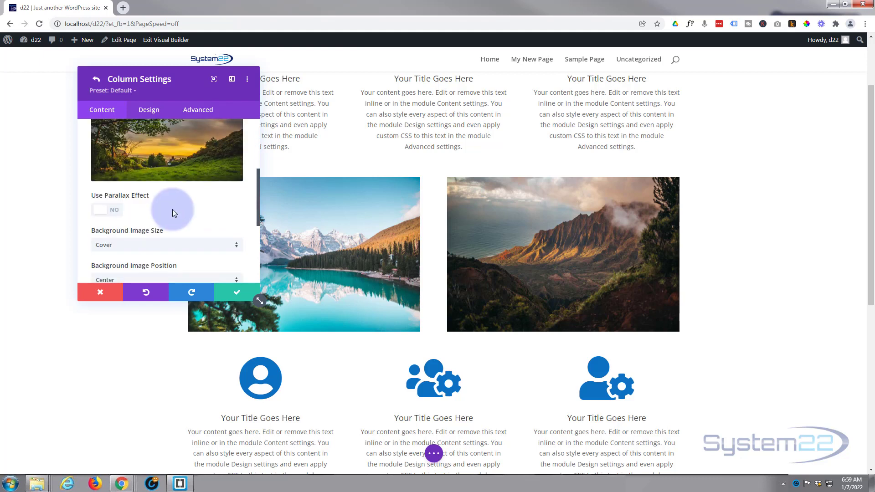
scroll(172, 212, "down", 1)
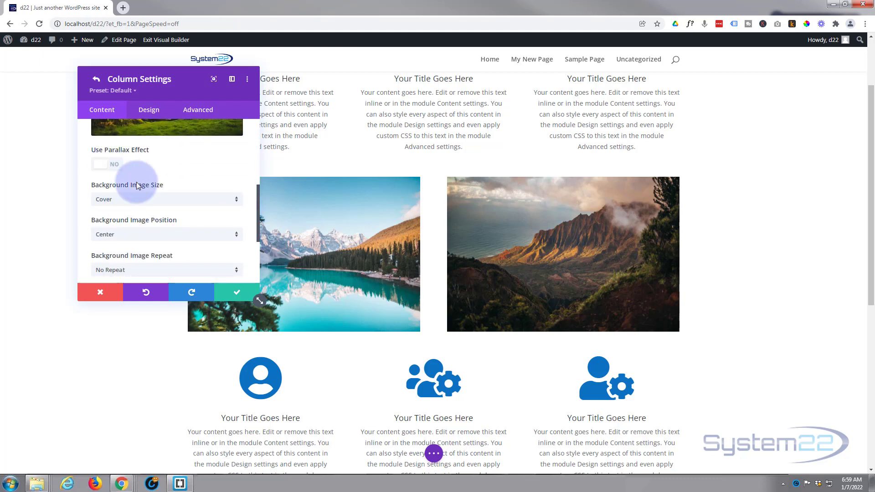
scroll(172, 161, "down", 1)
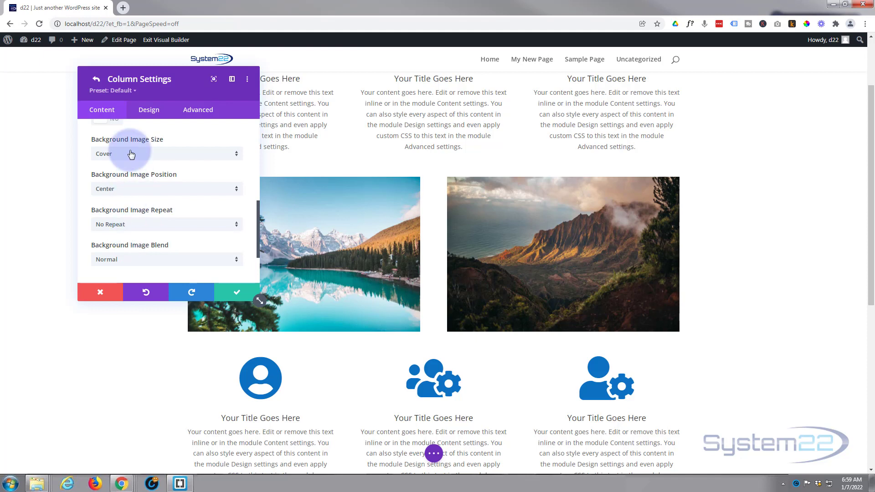
scroll(139, 255, "up", 1)
scroll(141, 259, "up", 3)
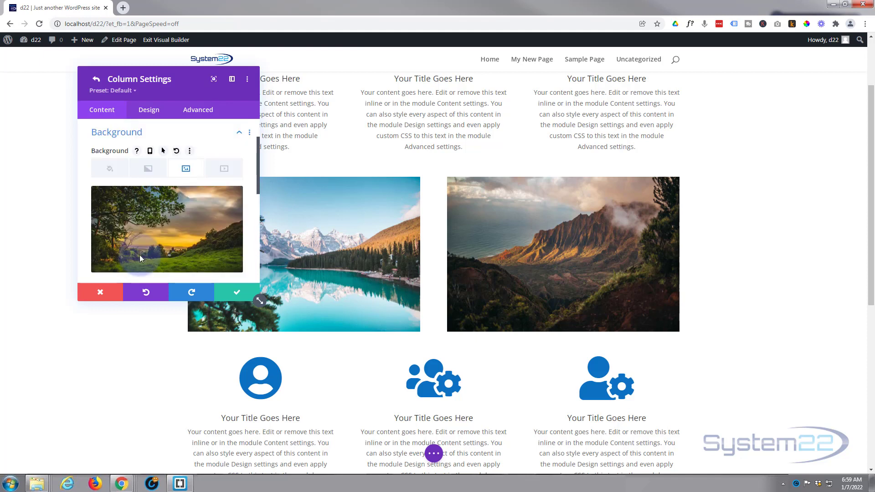
scroll(140, 258, "up", 1)
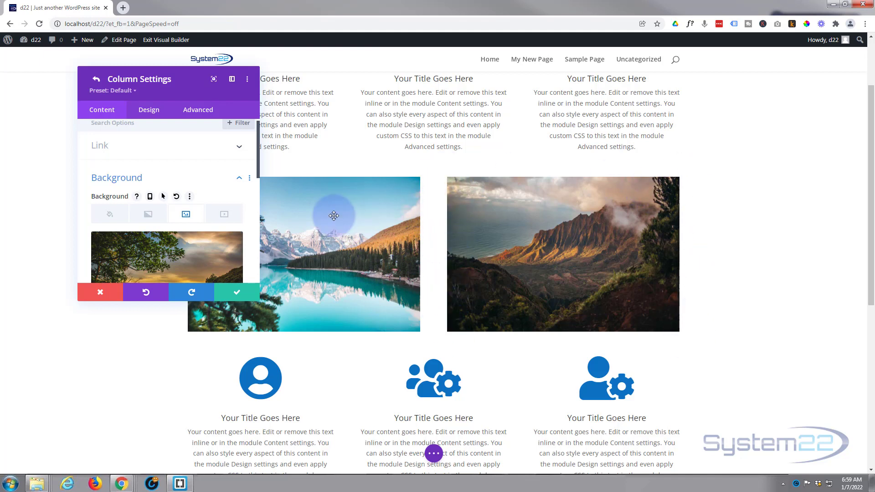
Set the second column's horizontal and vertical overflow to Hidden, and save the column and row settings
left_click(199, 113)
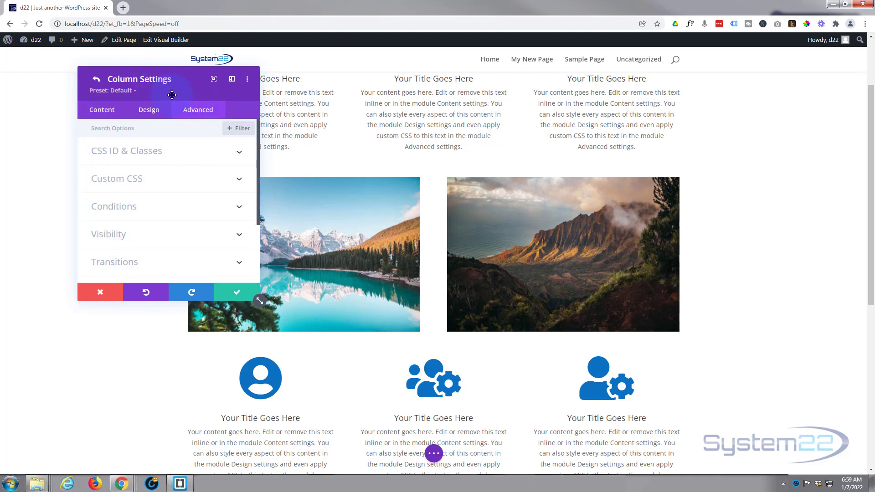
left_click(184, 231)
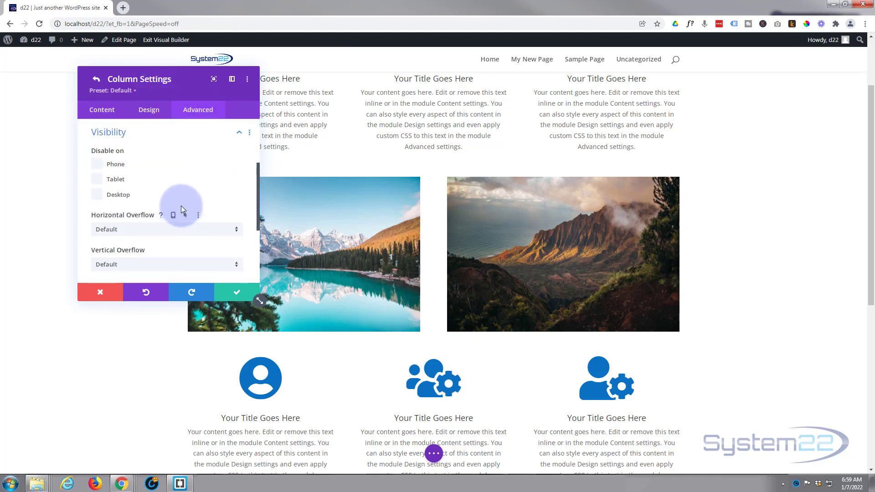
scroll(181, 208, "down", 1)
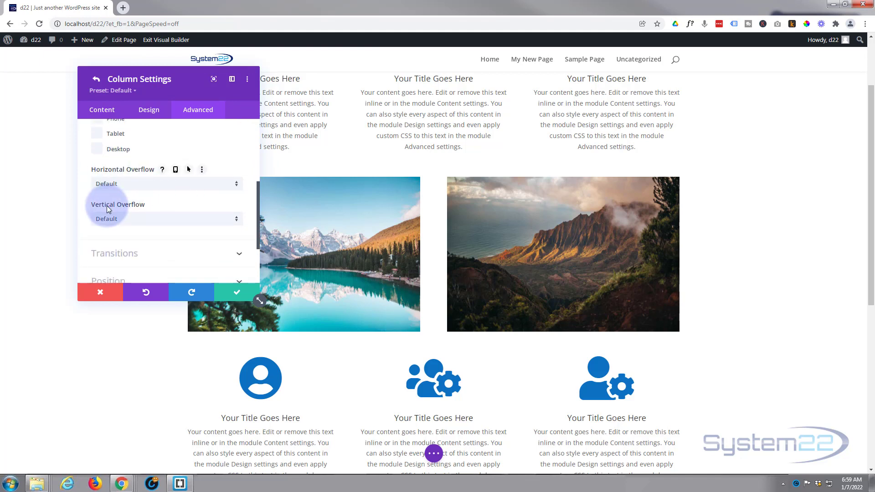
left_click(139, 188)
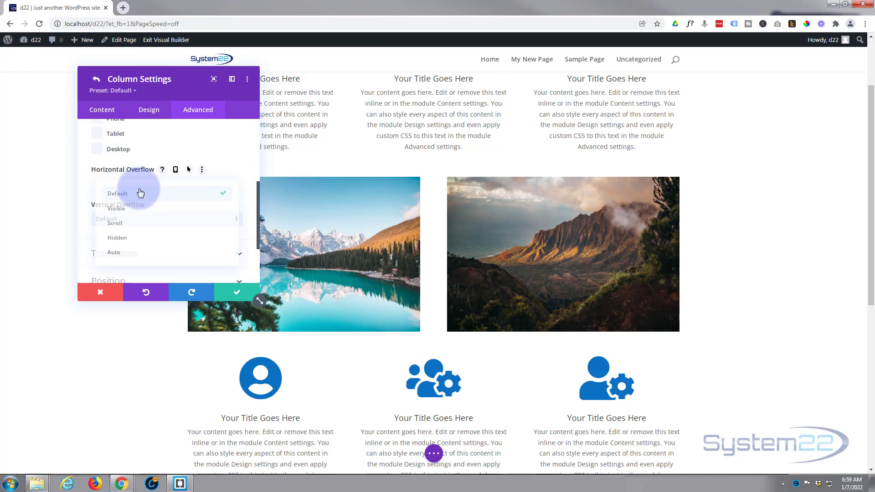
left_click(132, 236)
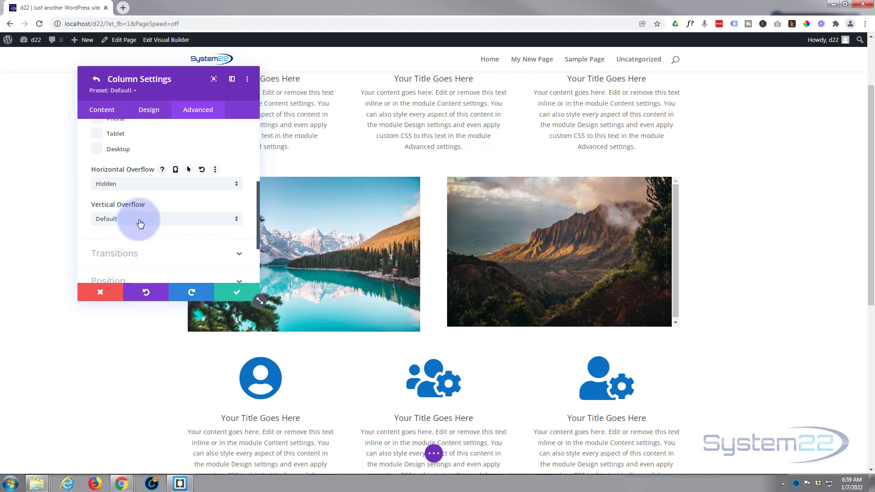
left_click(140, 222)
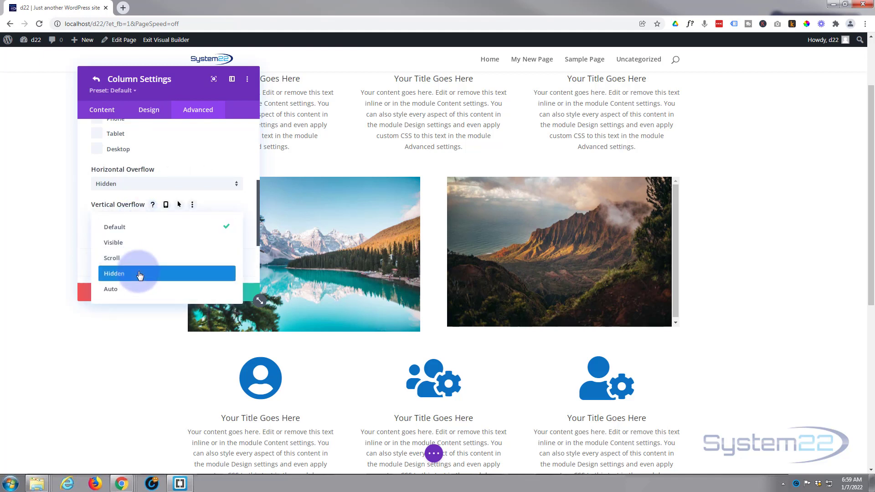
left_click(140, 275)
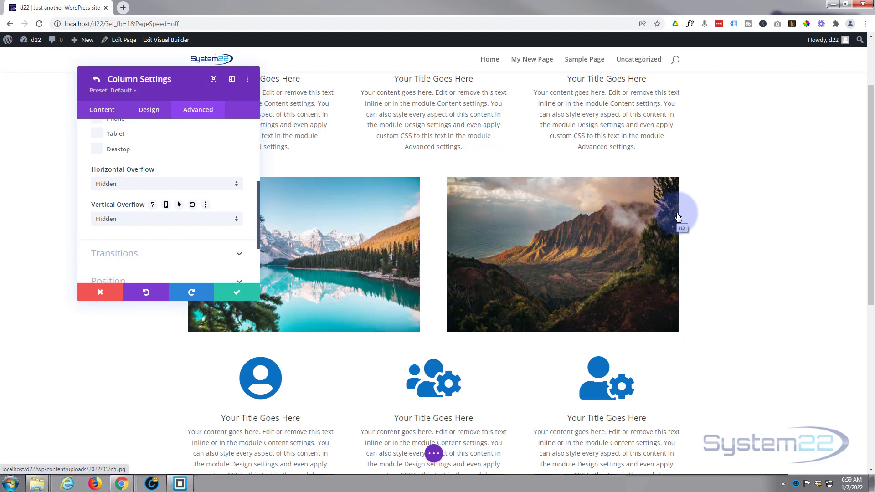
left_click(236, 295)
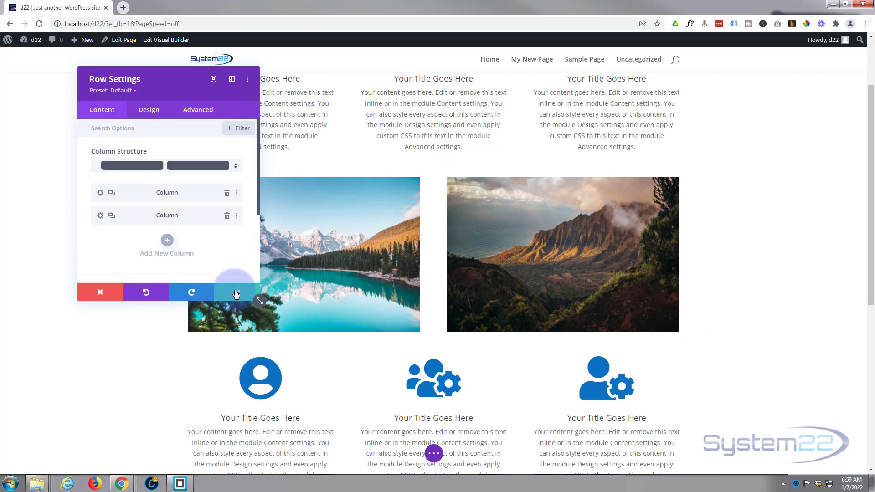
left_click(236, 294)
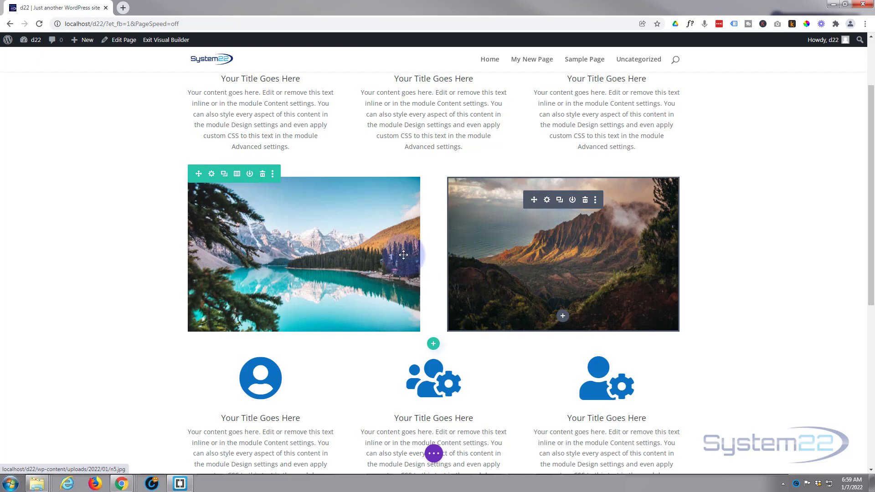
Set the mountain image module's left margin to -100% and its right padding to 100%
left_click(548, 203)
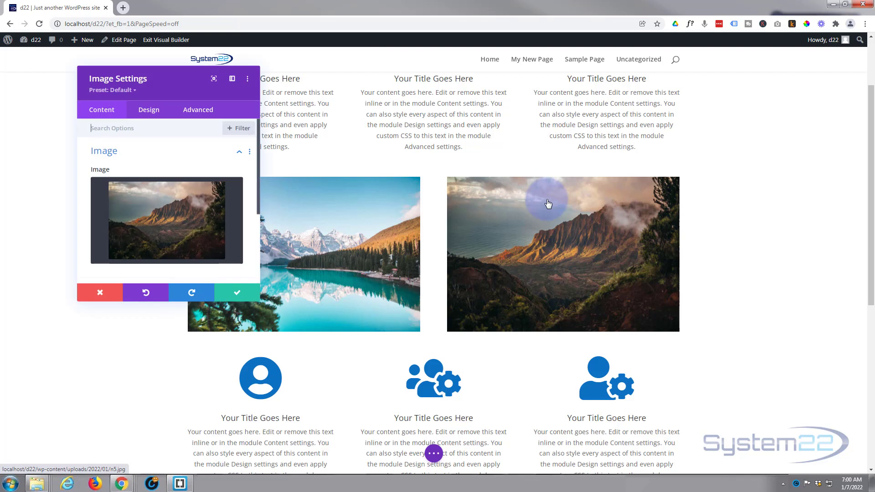
left_click(148, 112)
left_click_drag(152, 88, 285, 139)
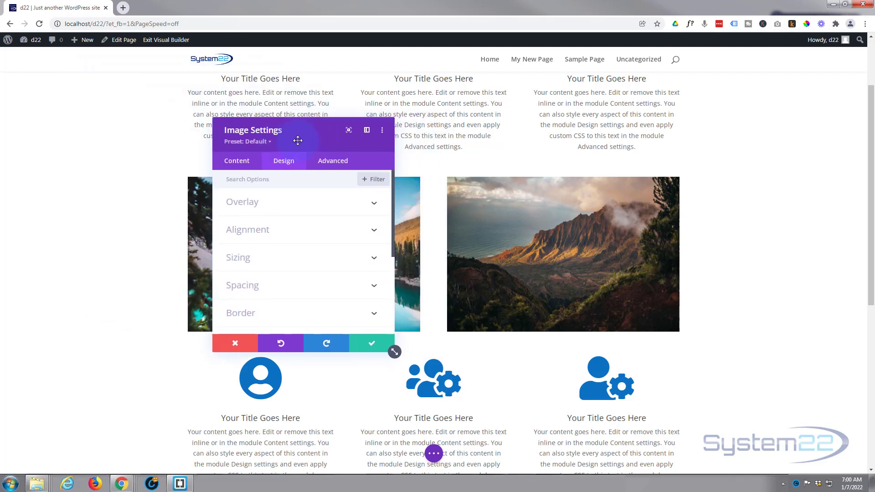
left_click(284, 287)
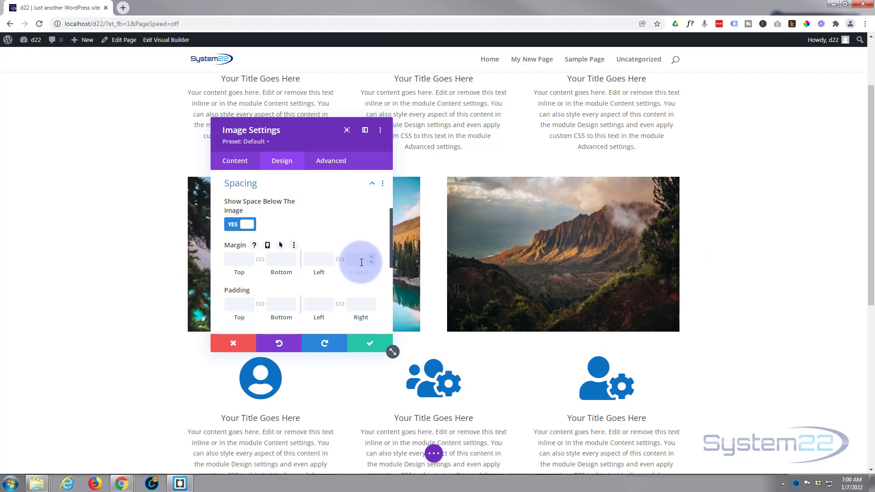
left_click(314, 258)
type("-100")
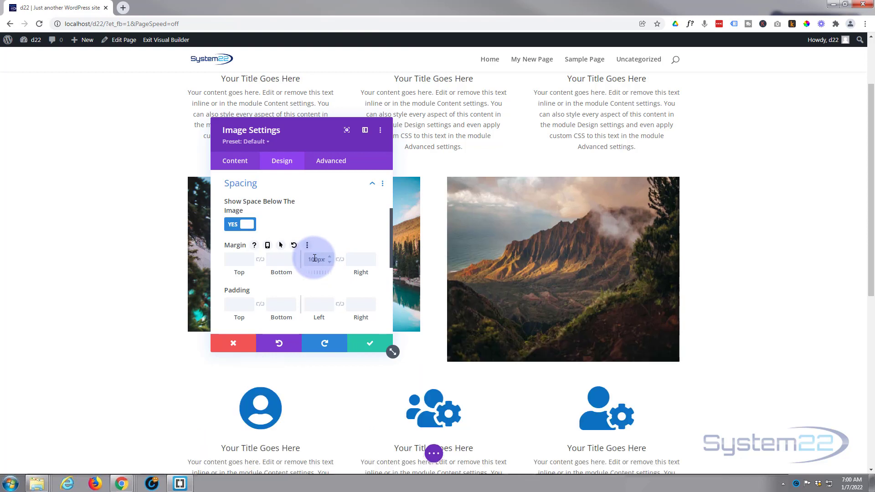
type("%")
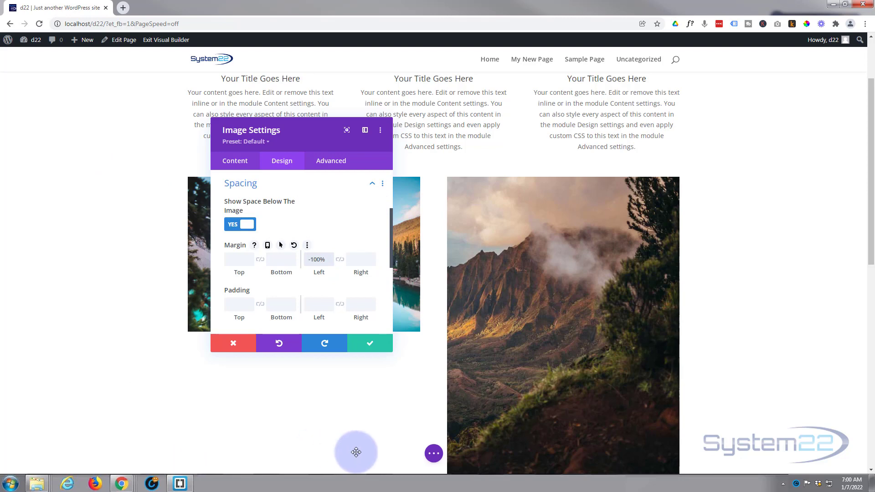
scroll(732, 293, "down", 2)
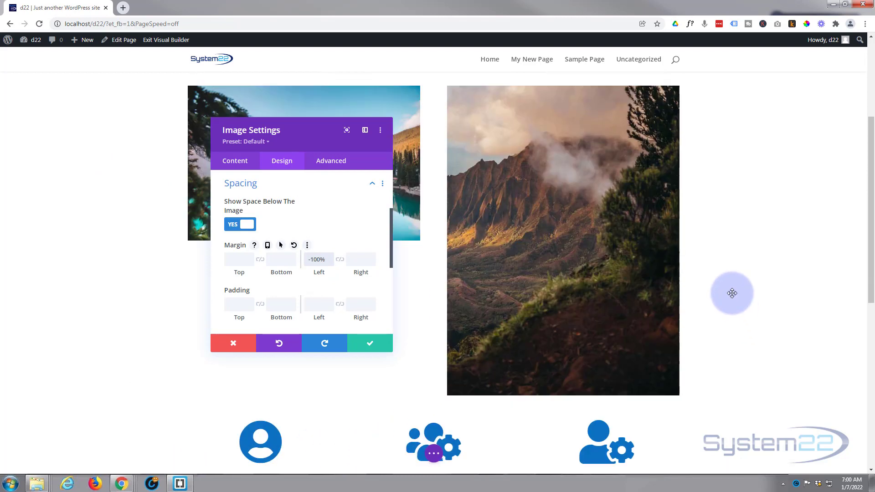
scroll(732, 293, "up", 2)
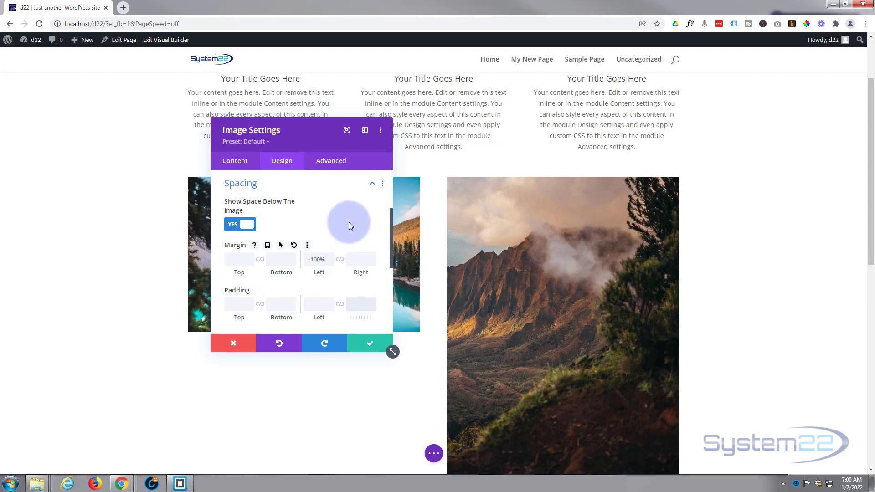
type("100px%")
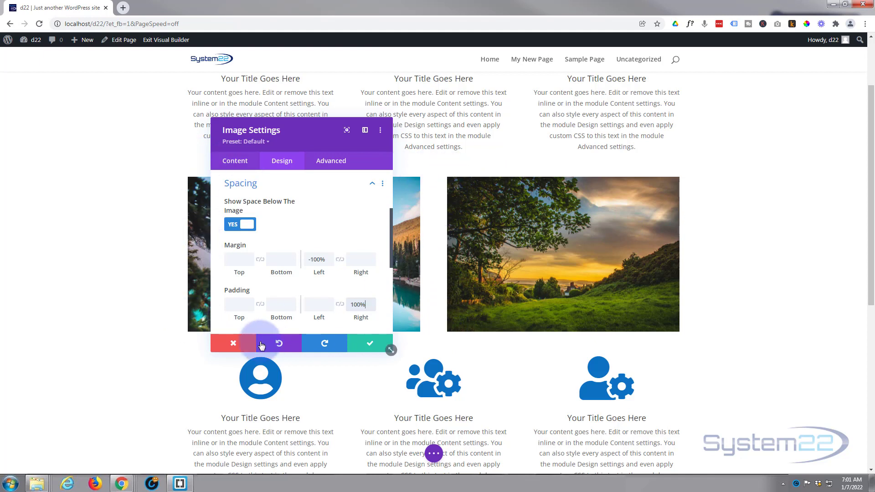
Enable hover values for the mountain image's margin and set the hover left margin to 0%
scroll(273, 282, "down", 1)
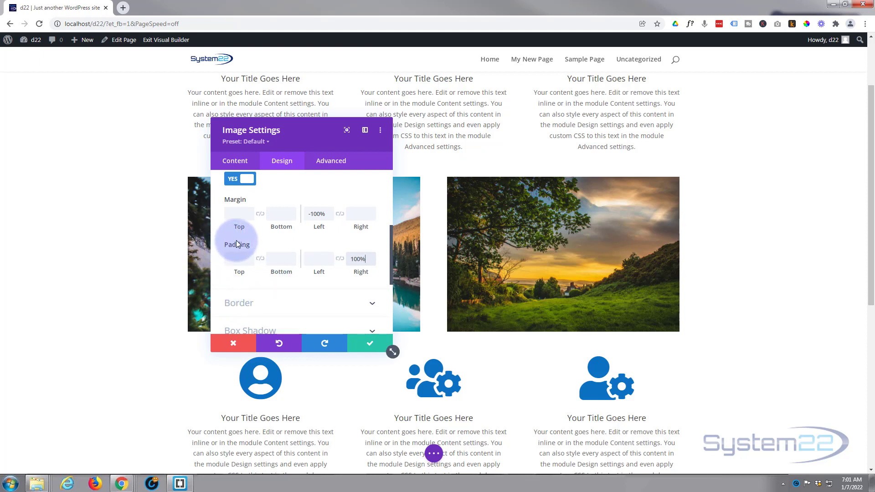
mouse_move(237, 245)
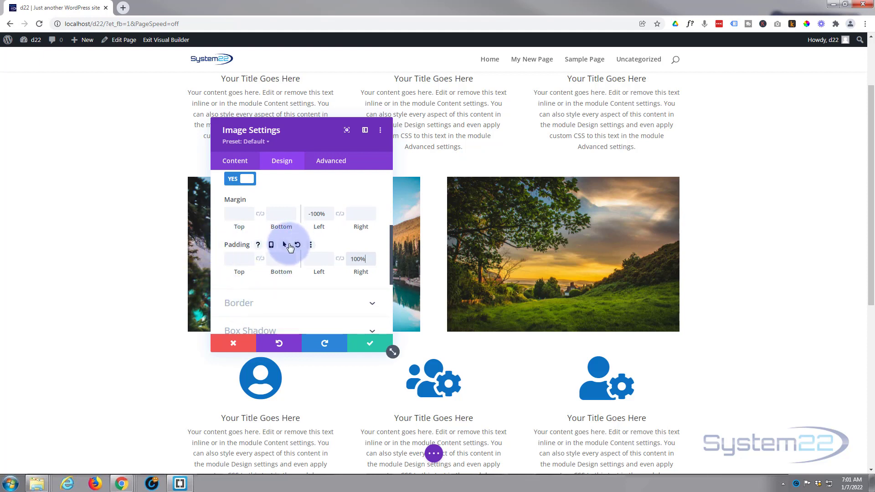
mouse_move(232, 201)
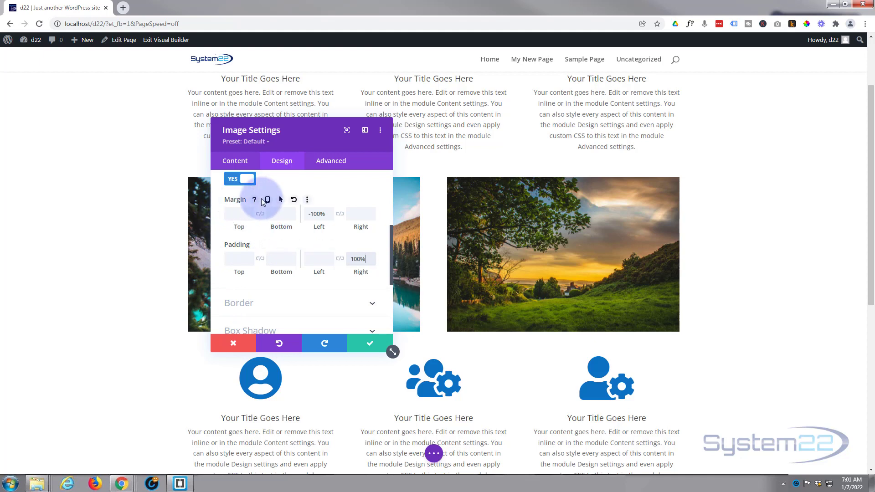
left_click(281, 200)
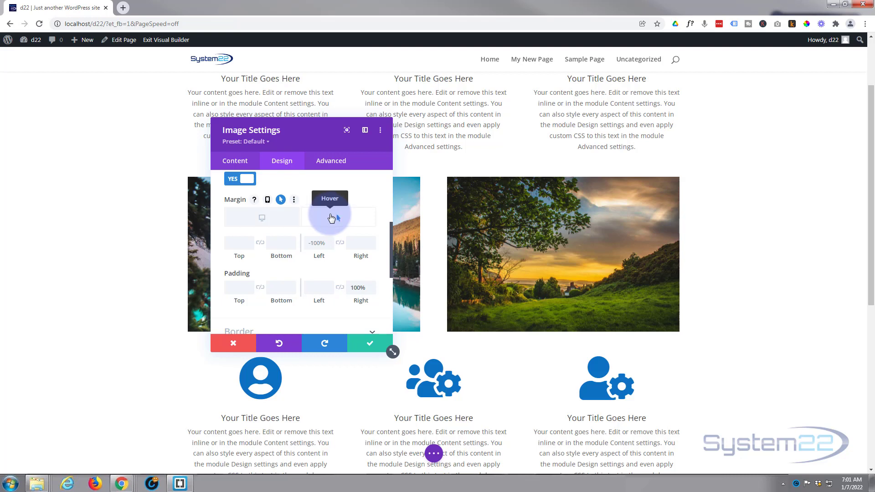
left_click(331, 219)
left_click(318, 244)
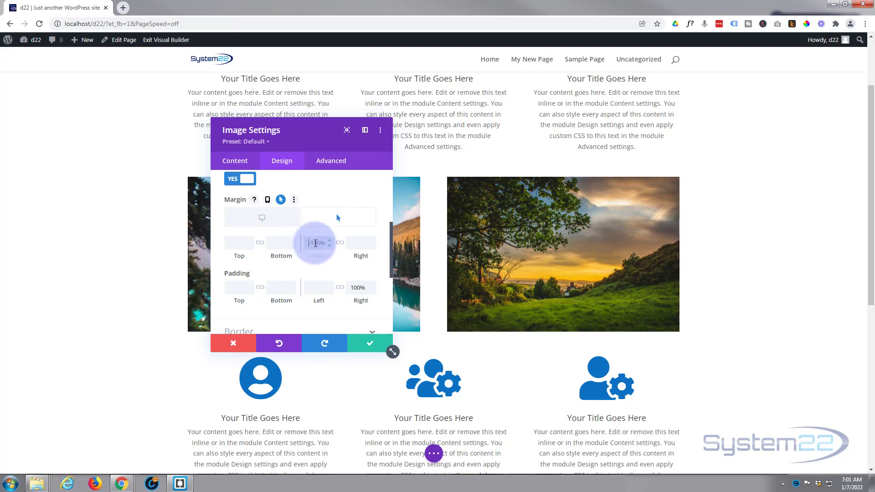
type("0%")
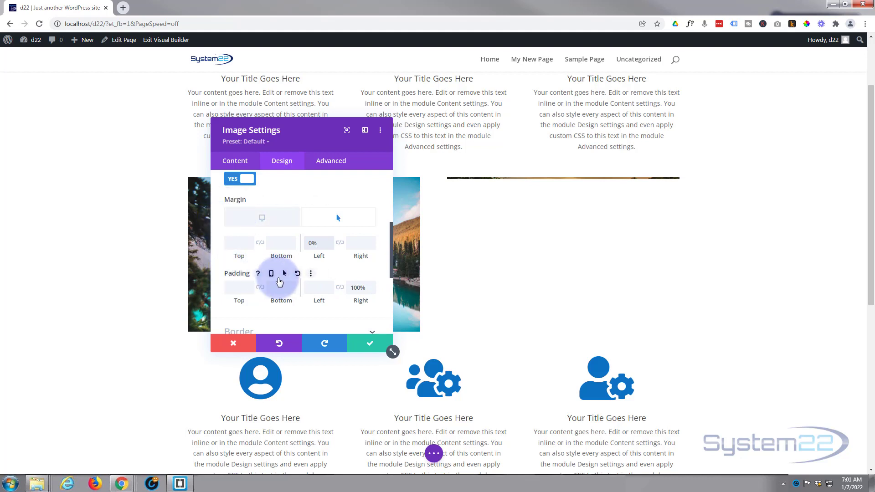
Enable hover values for the mountain image's padding and set the hover right padding to 0%
left_click(285, 273)
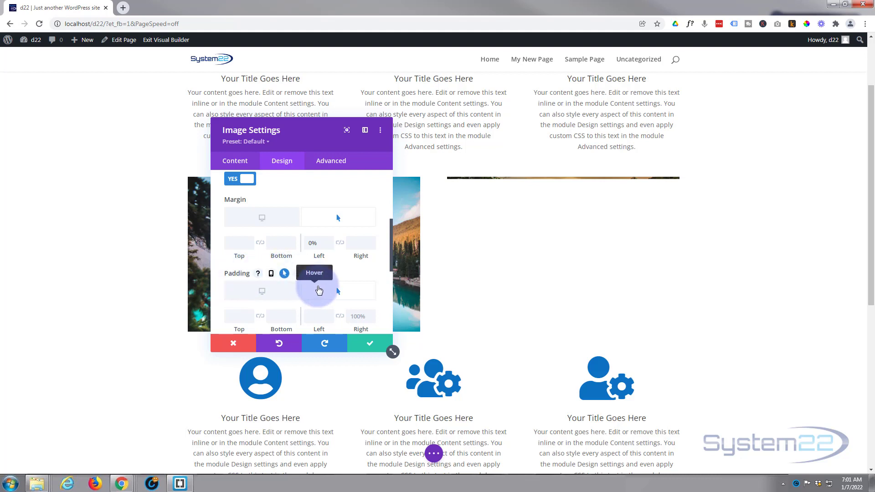
scroll(338, 275, "down", 1)
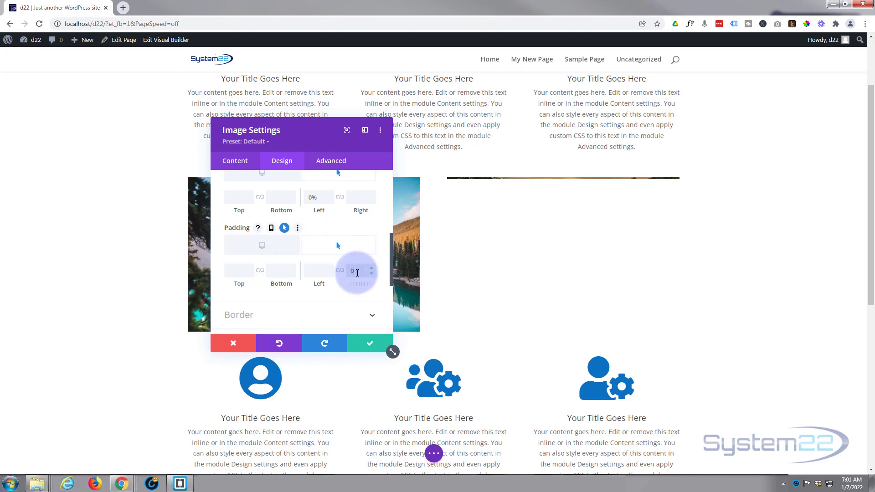
type("%")
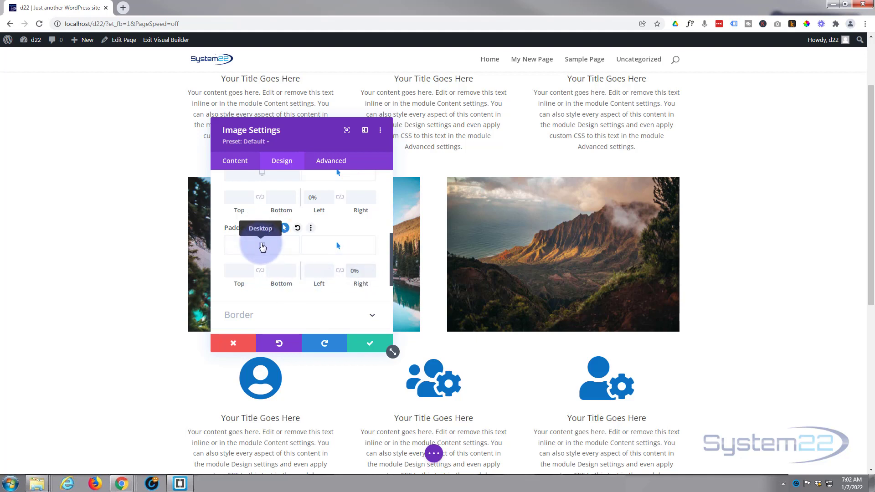
Compare the desktop and hover states of the mountain image's spacing
left_click(262, 246)
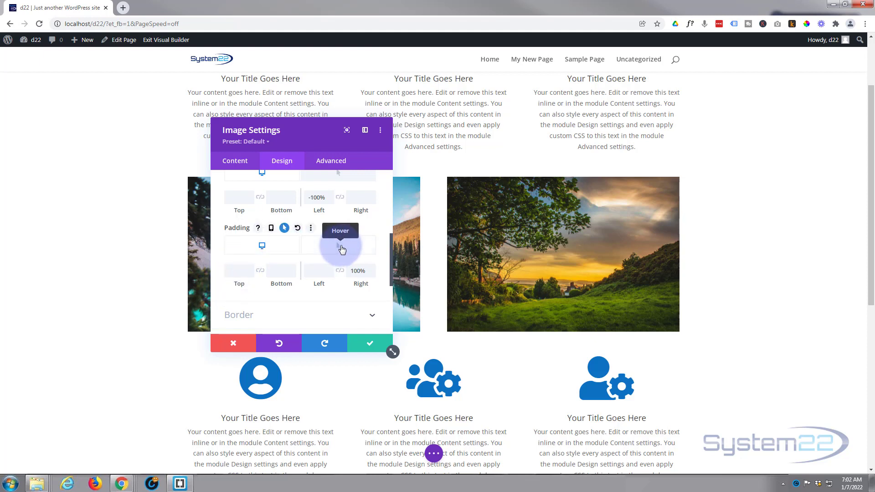
left_click(342, 249)
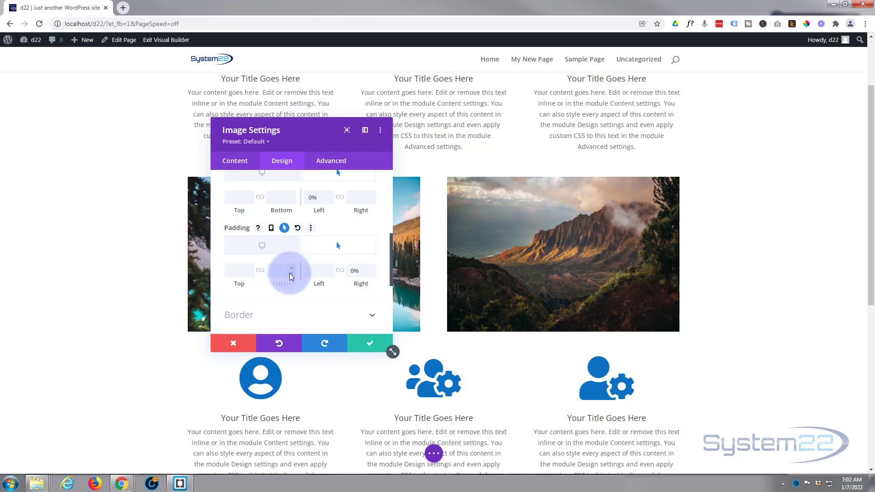
left_click_drag(291, 277, 292, 294)
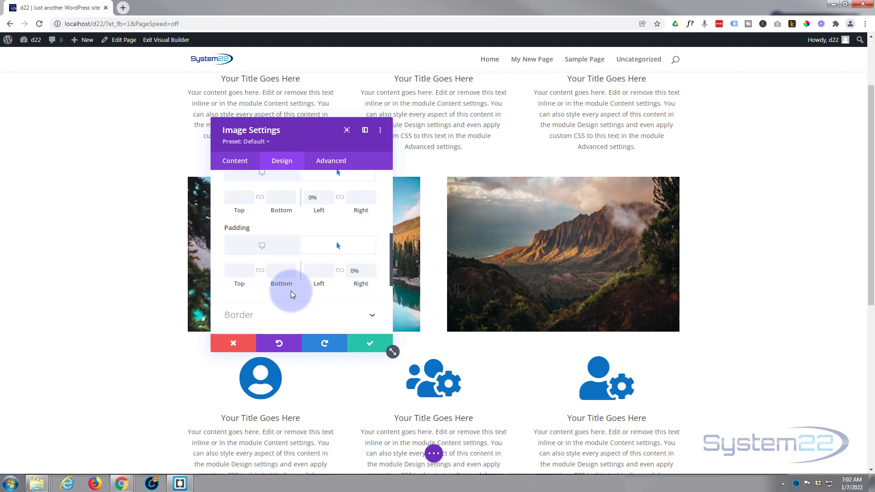
Set the transition duration of the mountain image module to 750ms
scroll(292, 291, "up", 5)
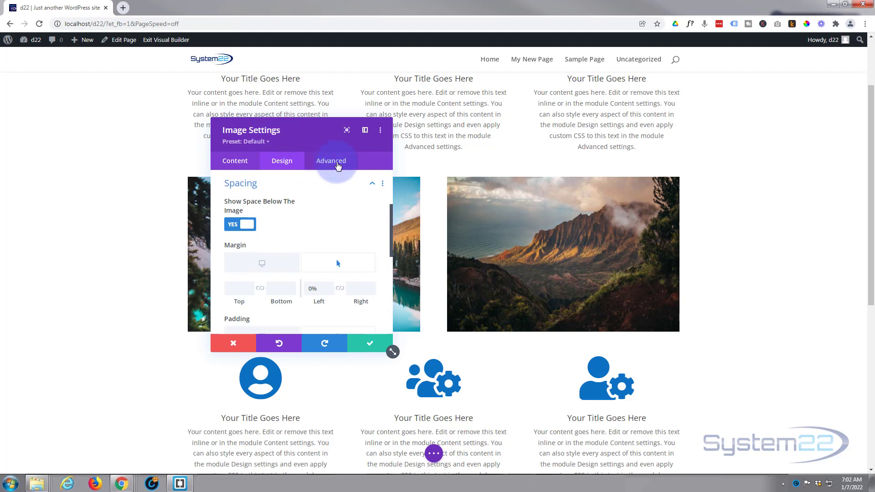
left_click(338, 166)
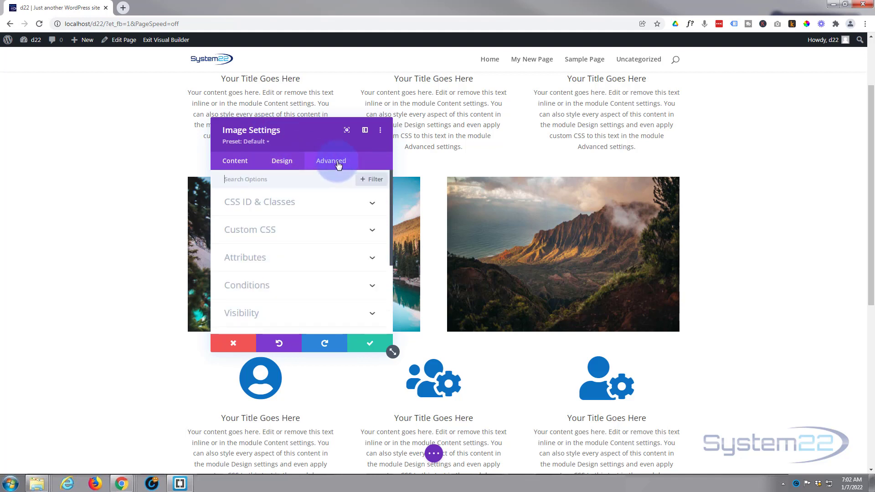
scroll(323, 255, "down", 2)
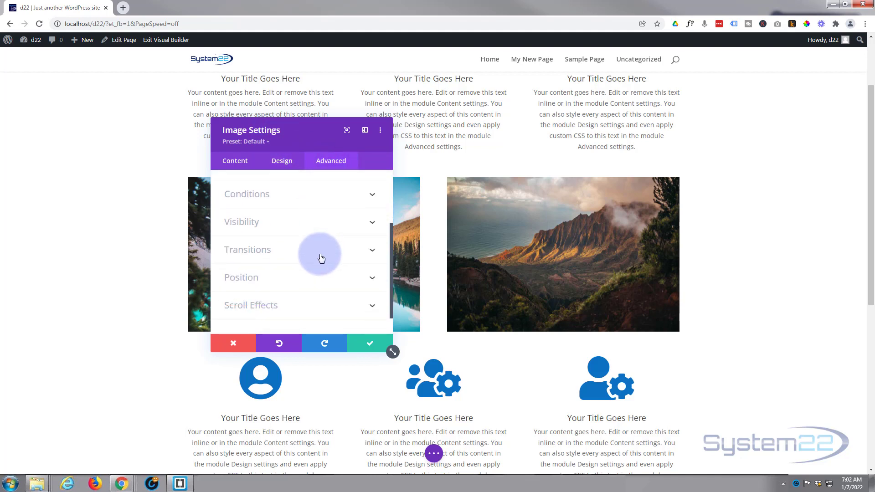
left_click(321, 258)
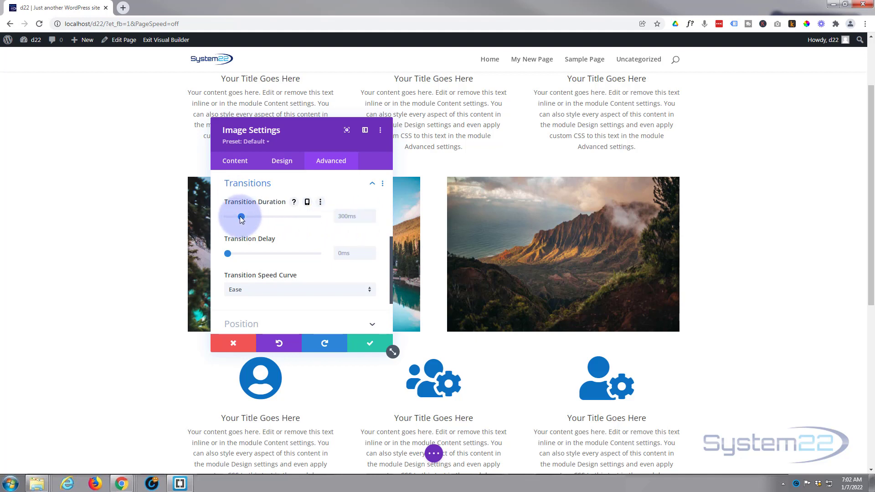
left_click_drag(241, 217, 261, 217)
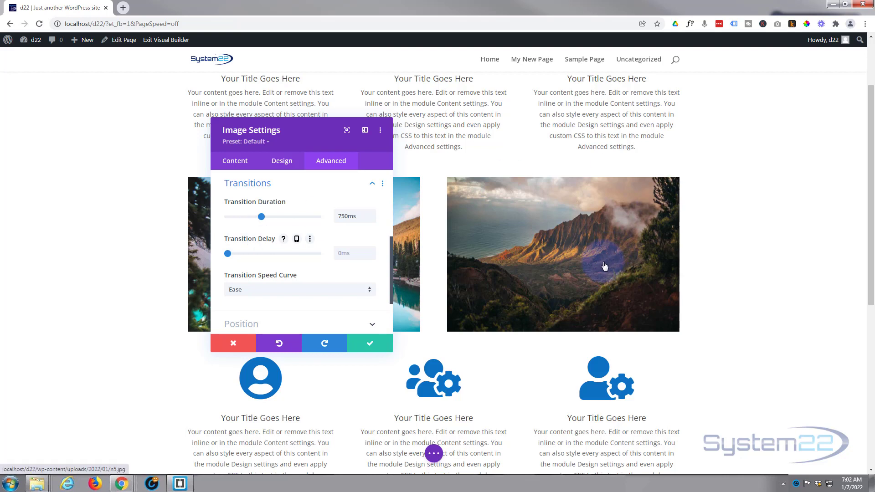
Set the mountain image's transition speed curve to Ease-In-Out, keeping that choice after checking the other curve options
left_click(278, 290)
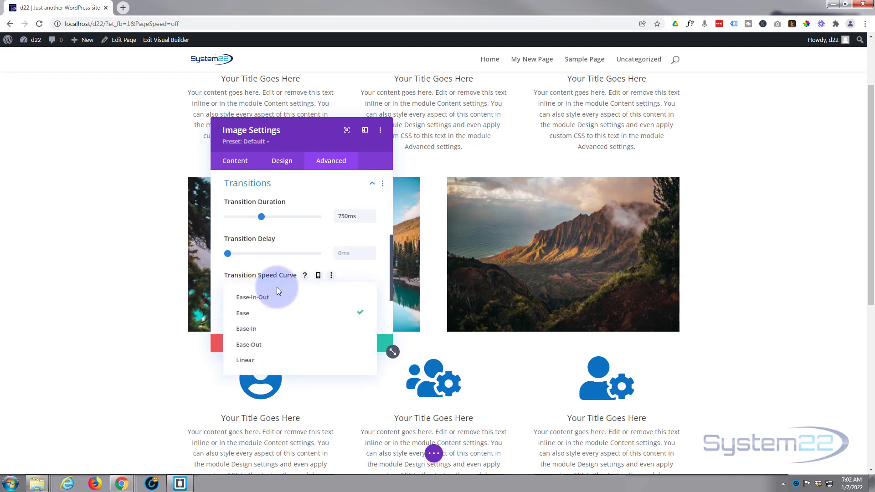
left_click(271, 300)
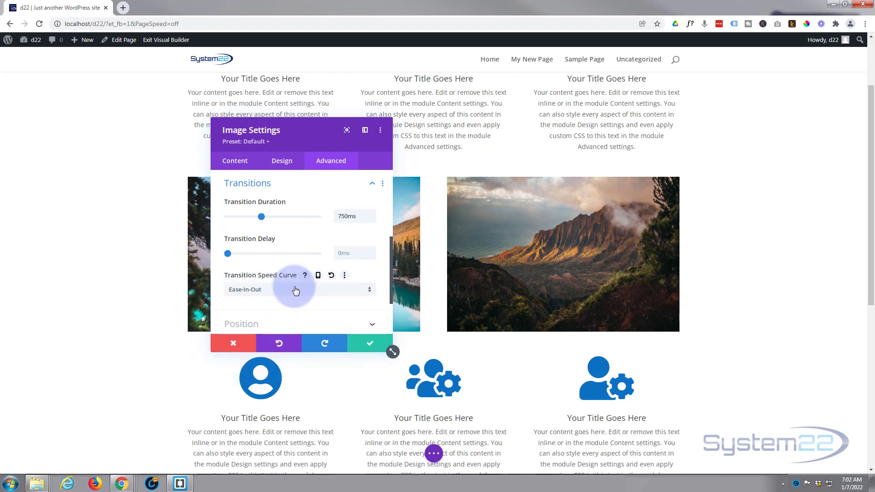
left_click(288, 289)
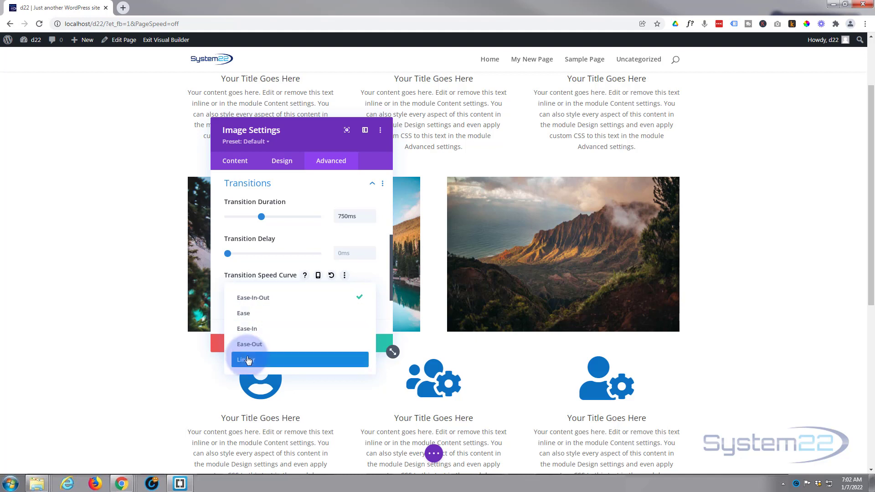
left_click(218, 267)
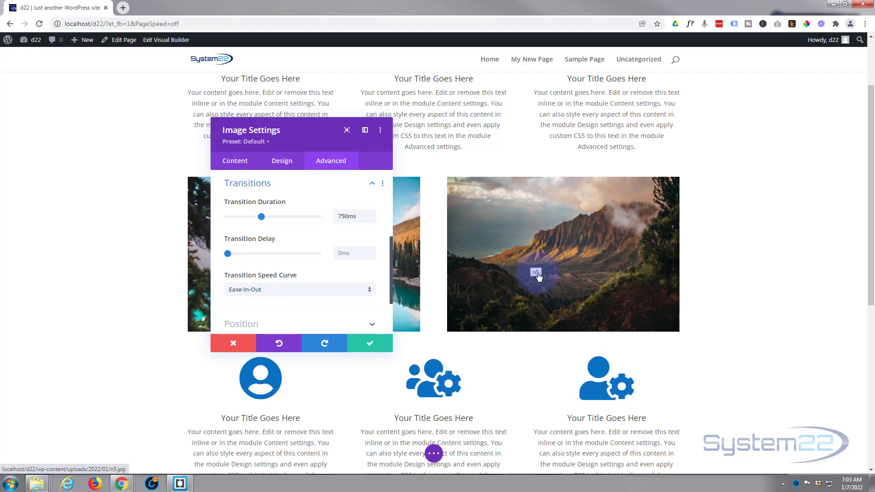
Review the mountain image's alternative text and title text attributes, and save the module's settings
scroll(303, 250, "up", 2)
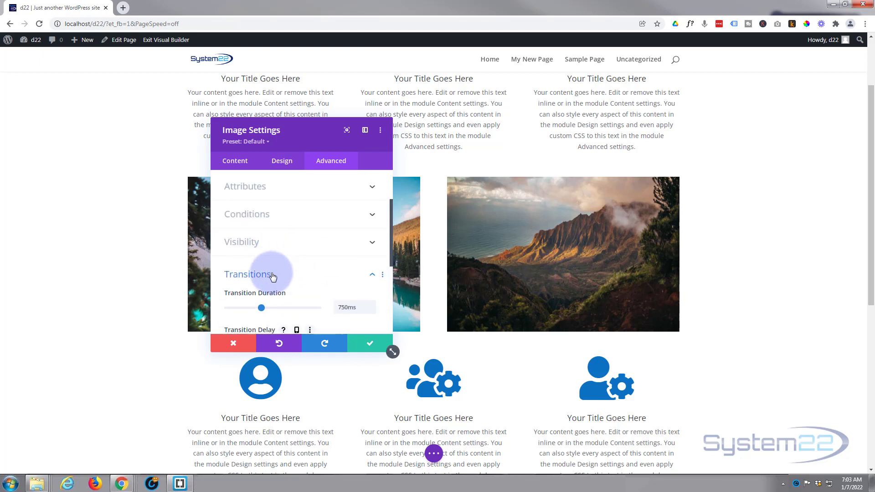
left_click(289, 278)
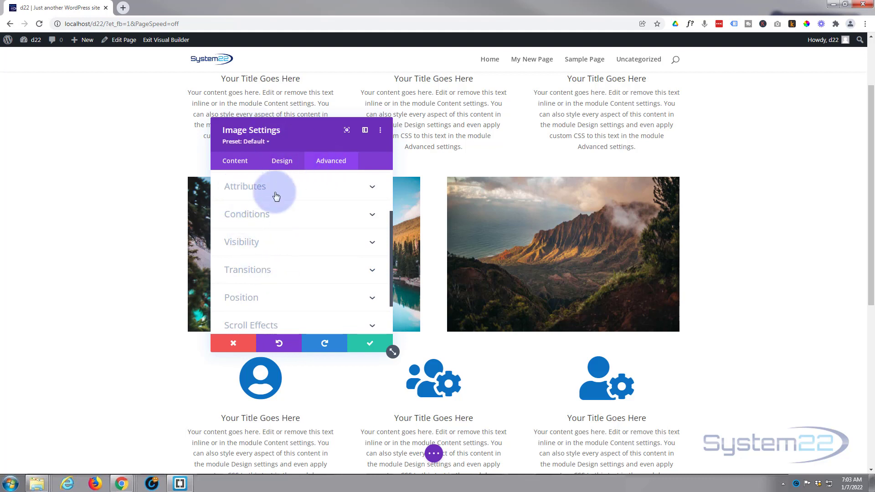
scroll(287, 280, "up", 2)
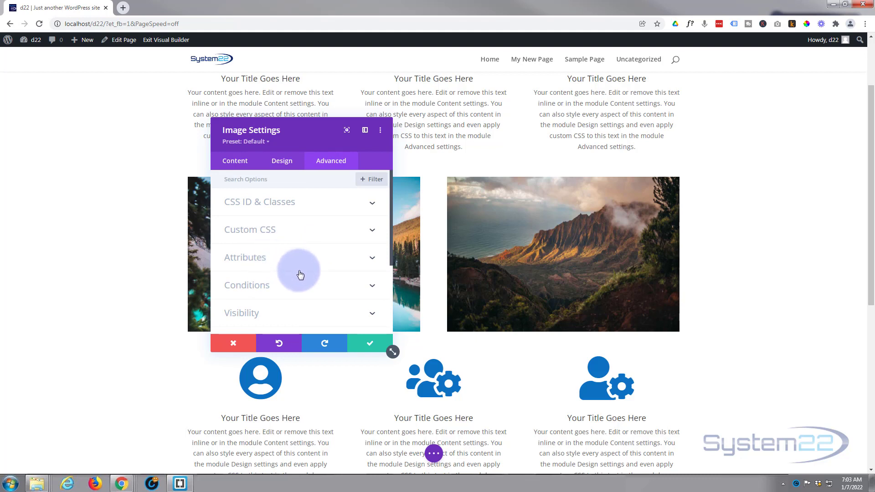
left_click(295, 258)
left_click_drag(294, 259, 215, 252)
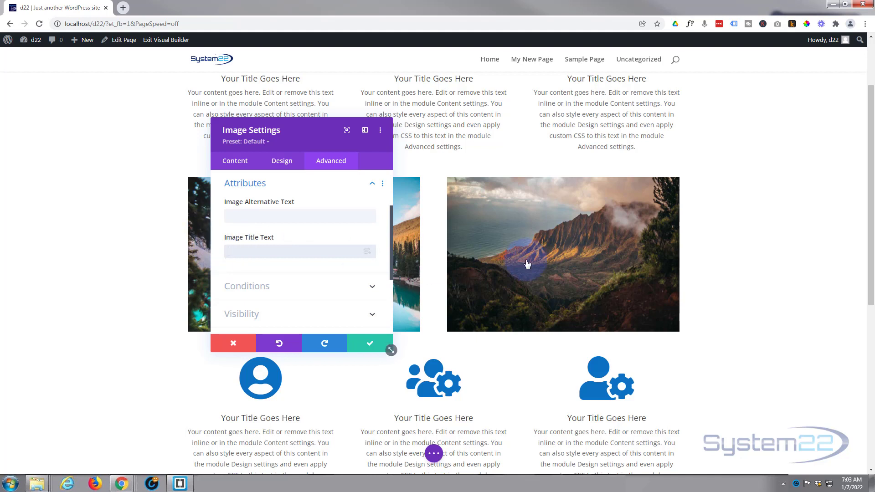
left_click(563, 297)
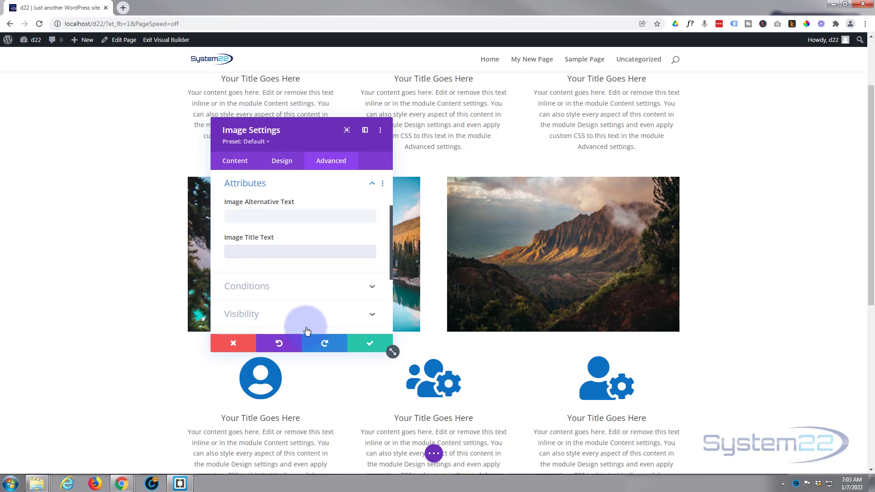
left_click(370, 345)
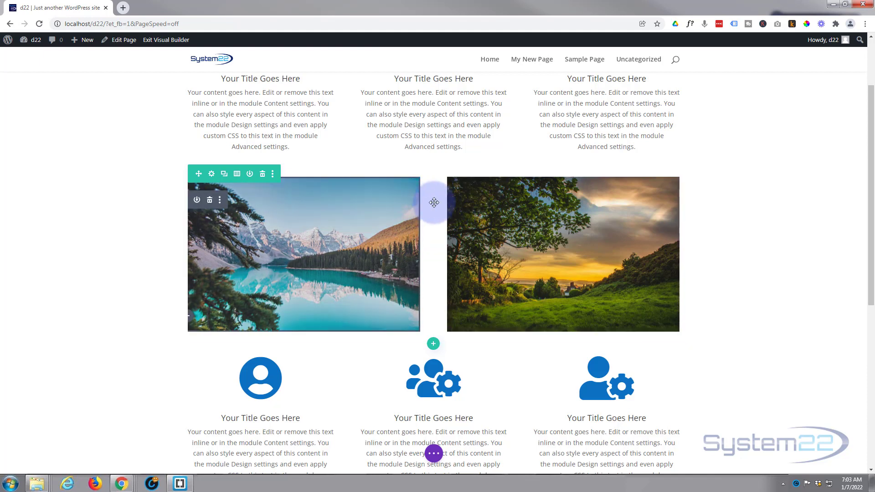
Check in wireframe view how to reach the second column's image settings, and return to the desktop view
left_click(434, 454)
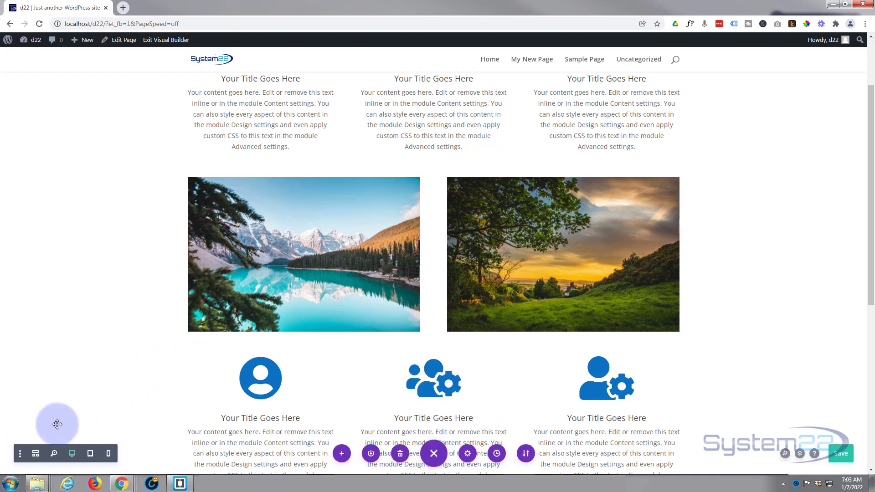
left_click(36, 455)
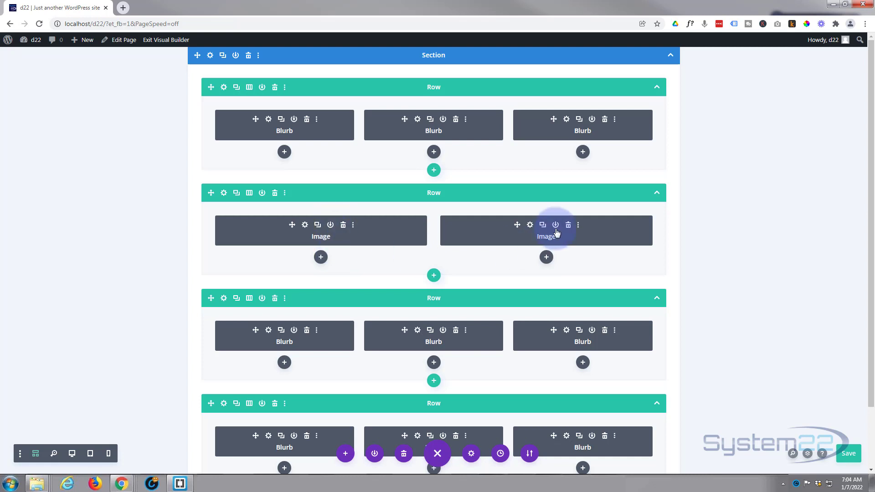
left_click(531, 225)
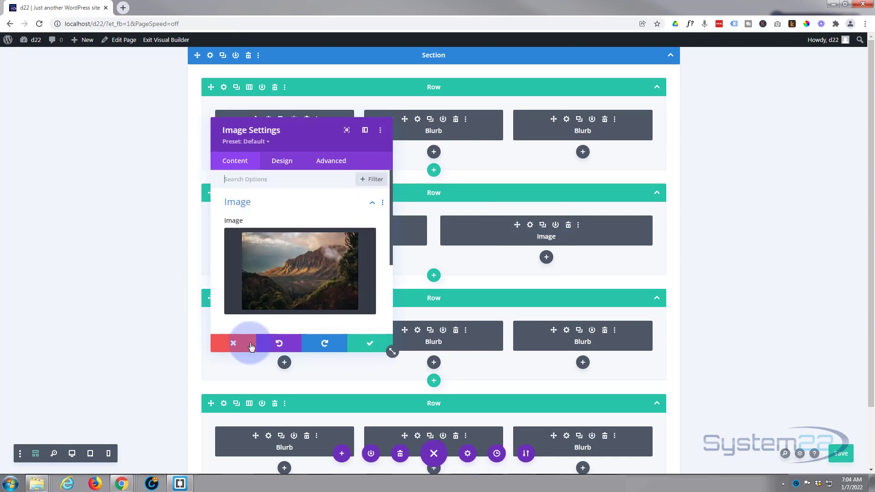
left_click(243, 348)
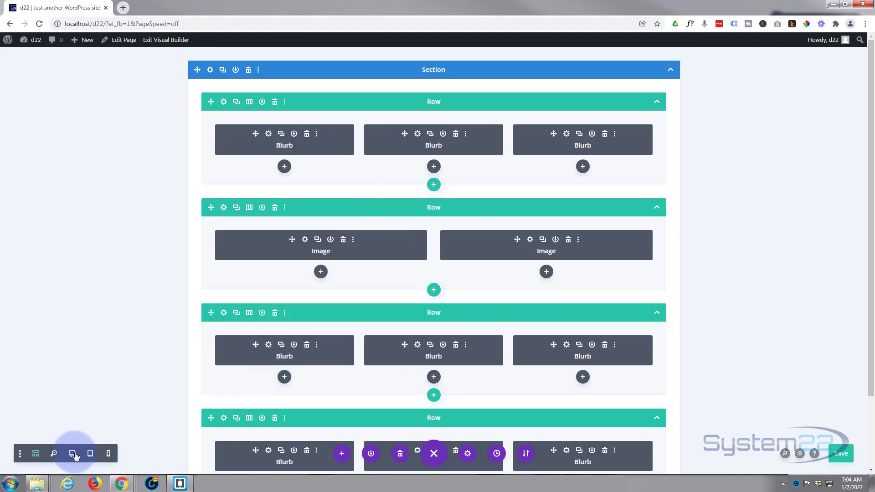
left_click(73, 454)
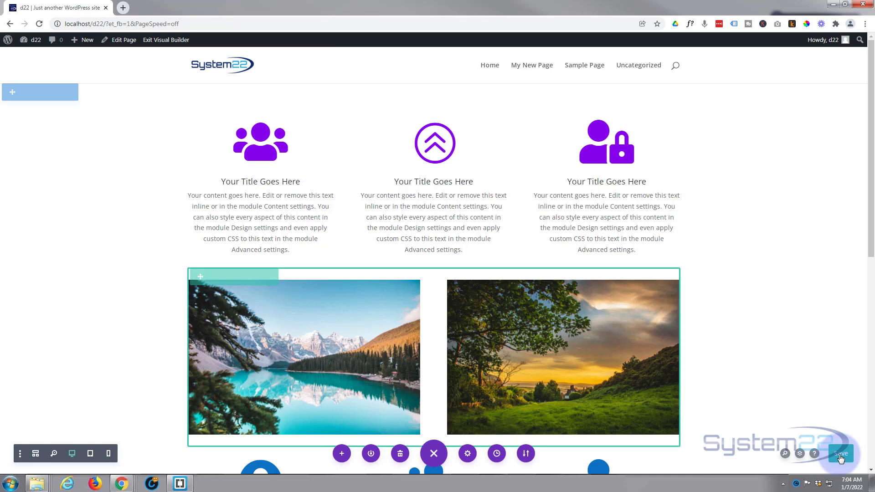
Save the page and exit the visual builder
left_click(841, 455)
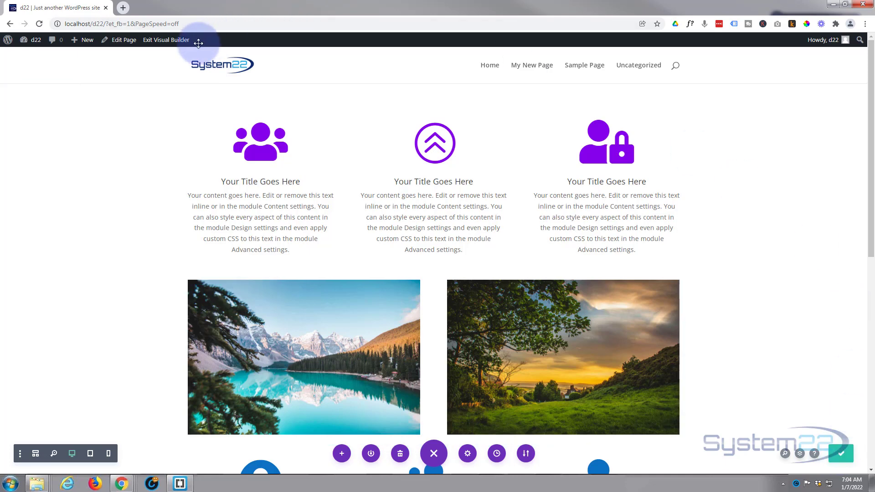
left_click(174, 41)
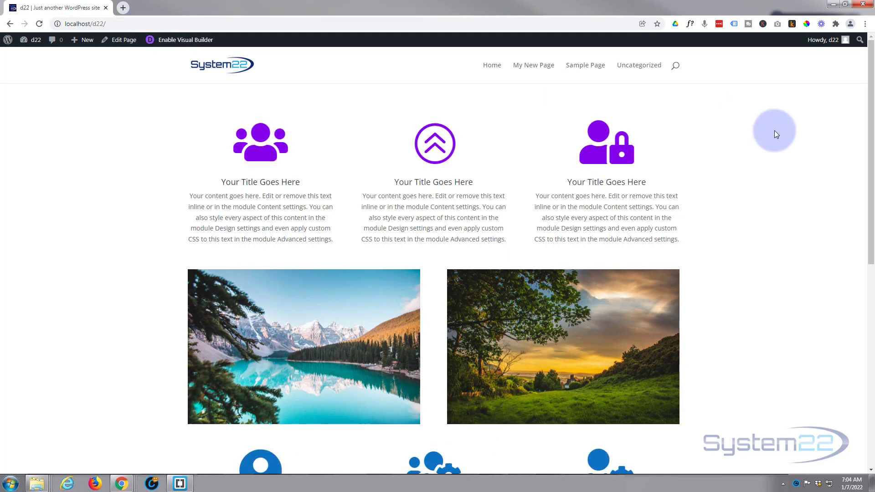
Test the hover slide and lightbox of the mountain image and the northern lights image on the live page
scroll(775, 132, "down", 3)
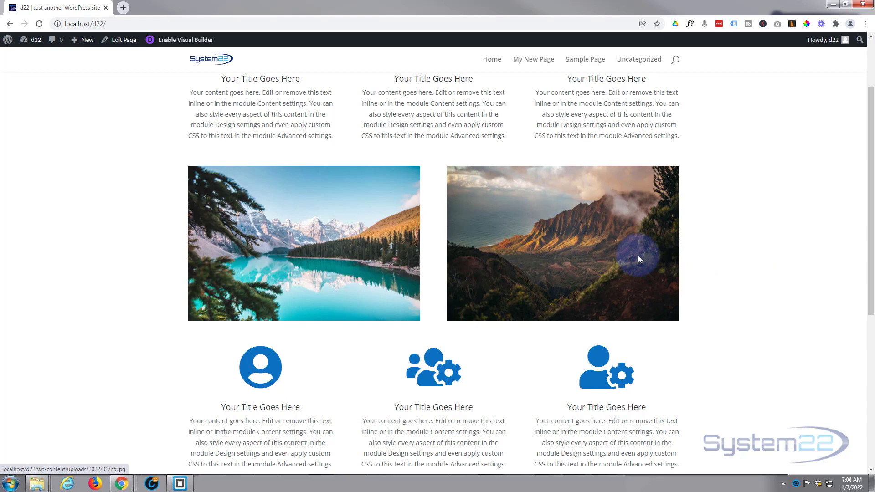
left_click(565, 258)
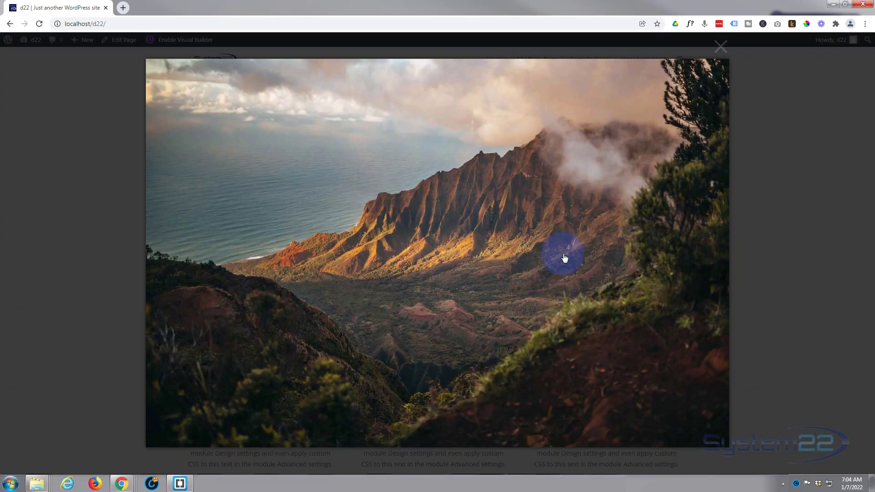
left_click(770, 256)
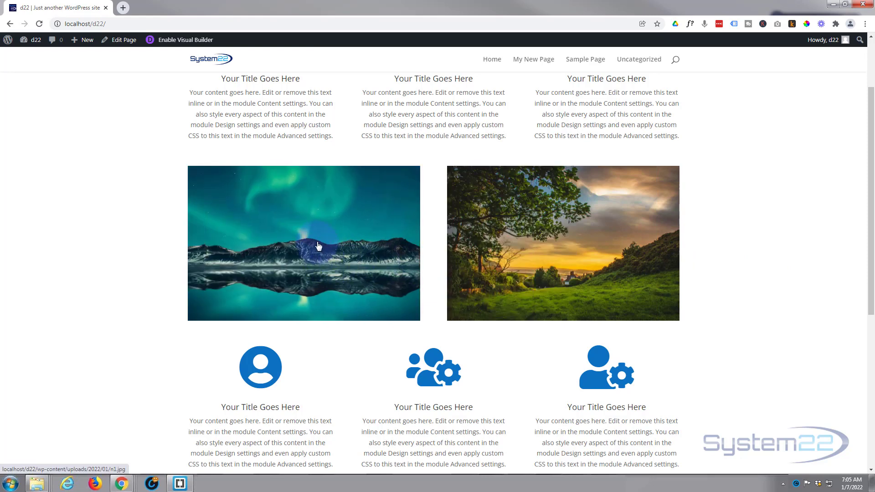
left_click(319, 246)
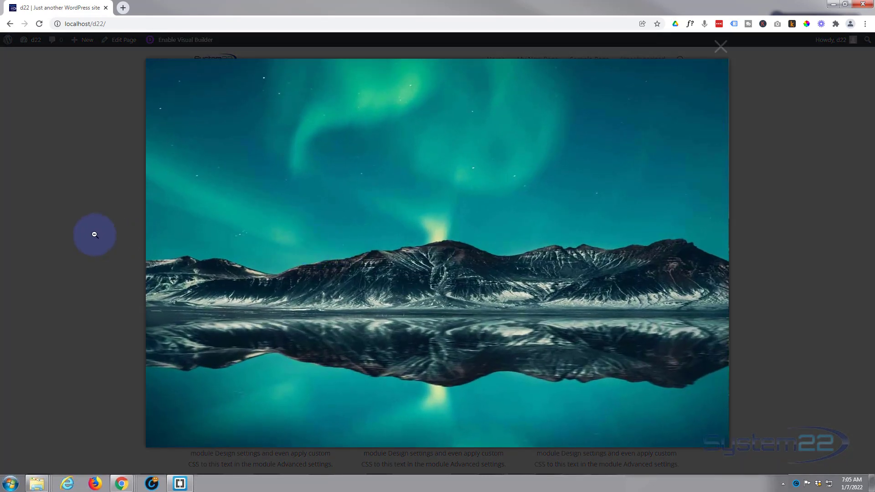
left_click(94, 234)
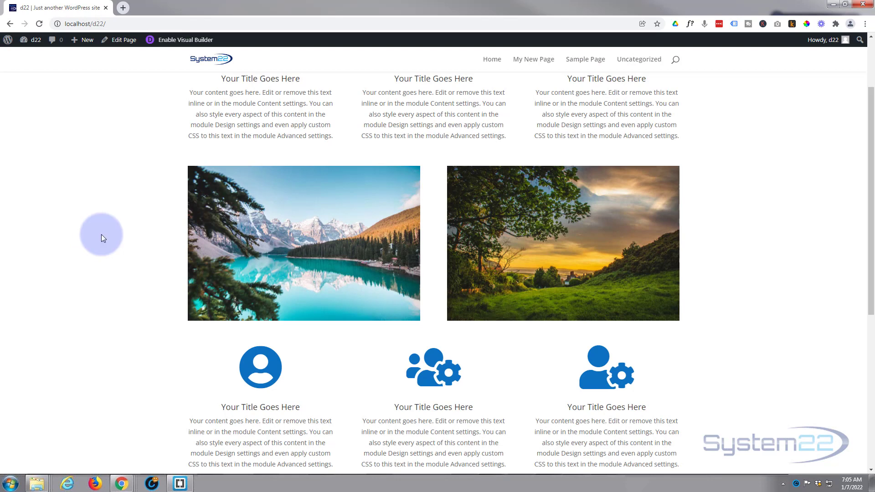